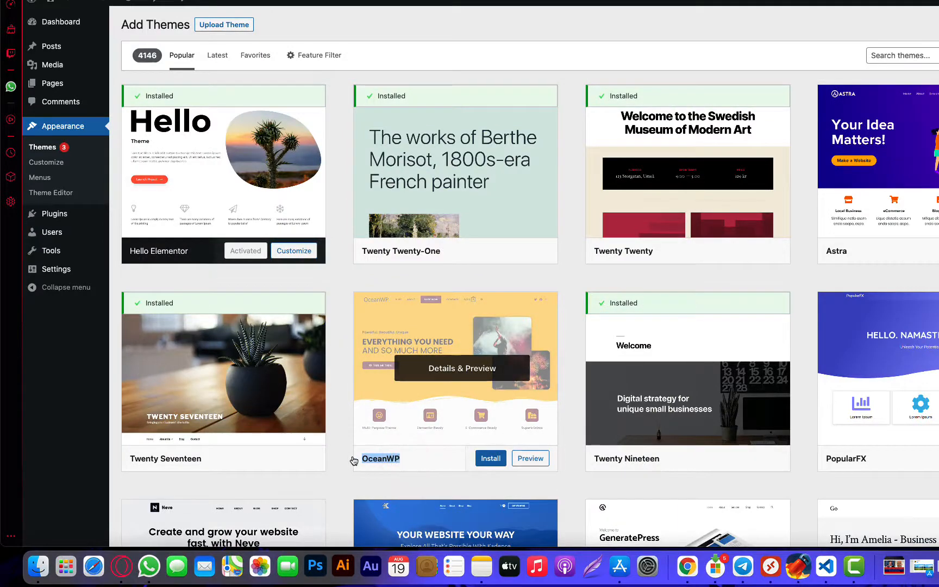
# - Preview the OceanWP theme's details, then close the preview
pyautogui.click(461, 368)
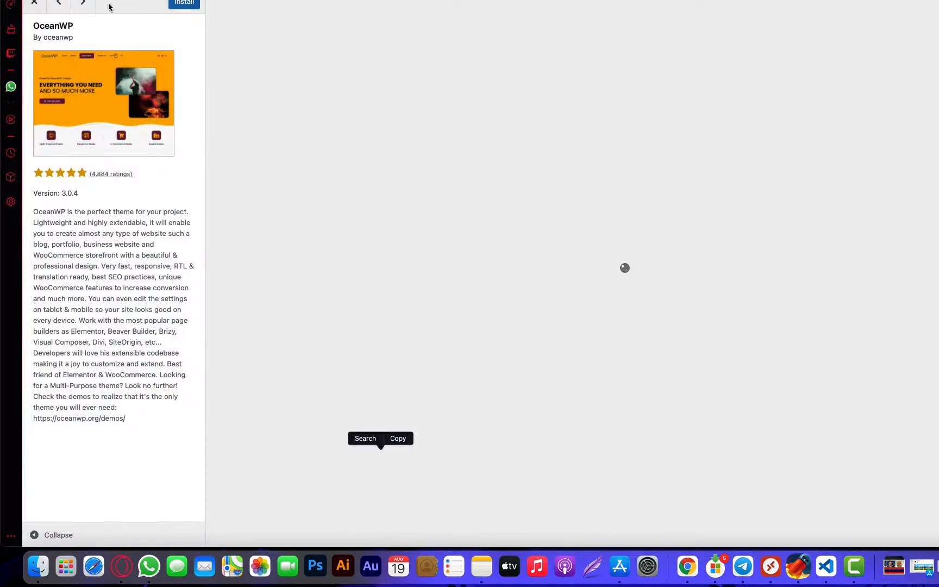
pyautogui.moveTo(74, 26); pyautogui.dragTo(13, 22)
pyautogui.click(36, 3)
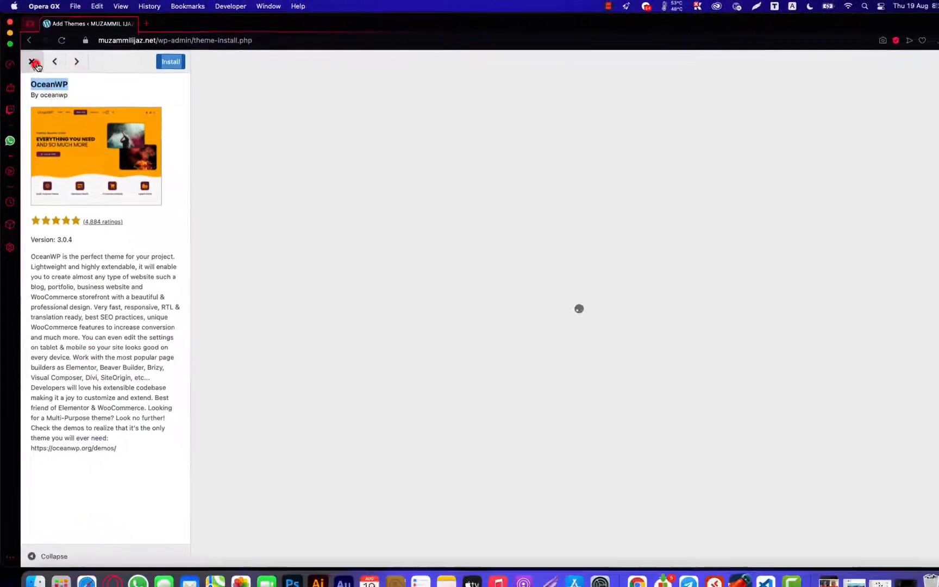
# - Search the themes for OceanWP and install it
pyautogui.click(858, 105)
pyautogui.write('OceanWP')
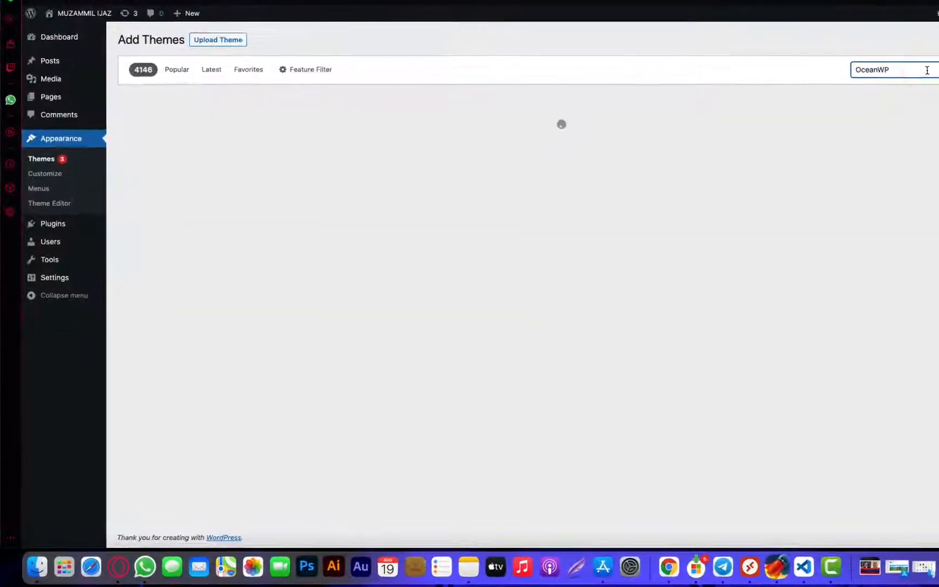
pyautogui.moveTo(228, 210)
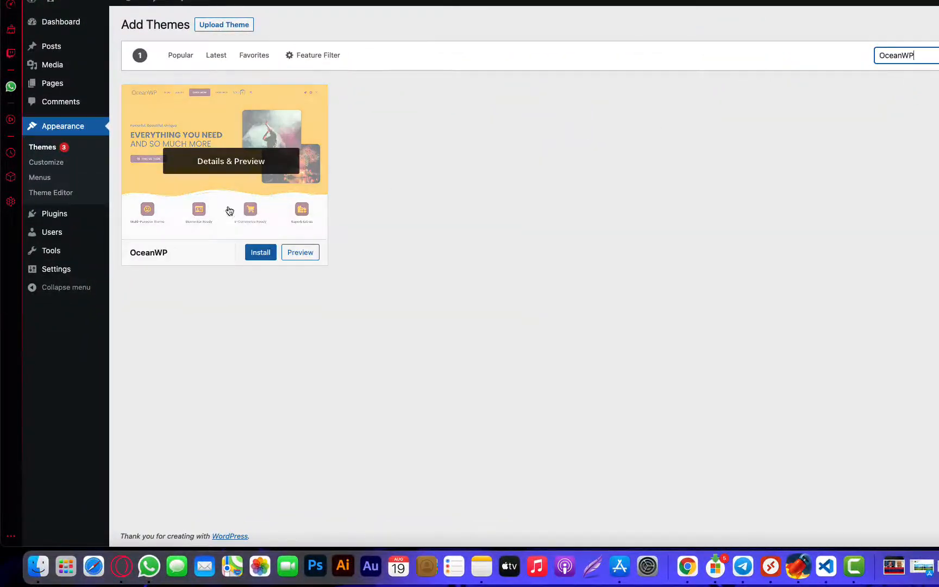
pyautogui.click(260, 253)
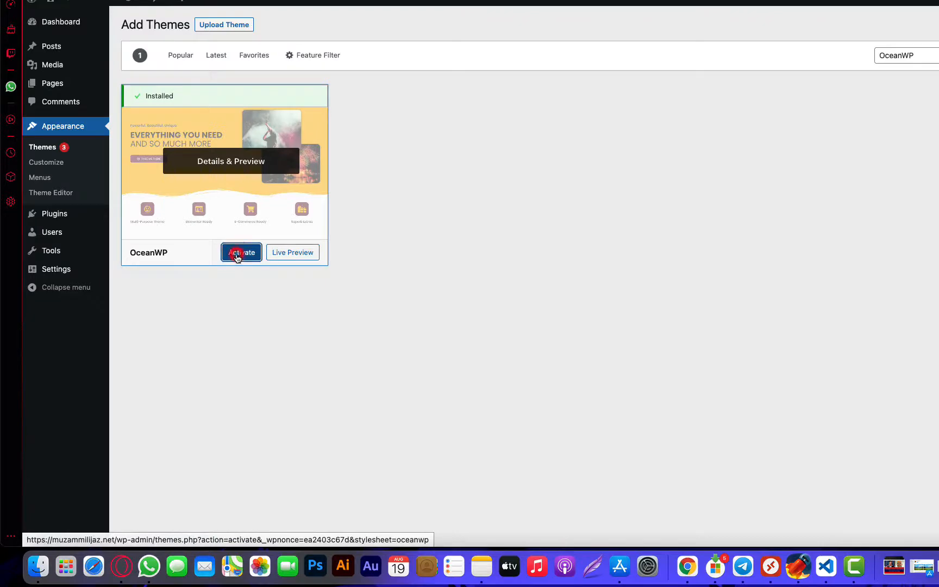
# - Activate the OceanWP theme and go to Plugins > Add New
pyautogui.click(237, 255)
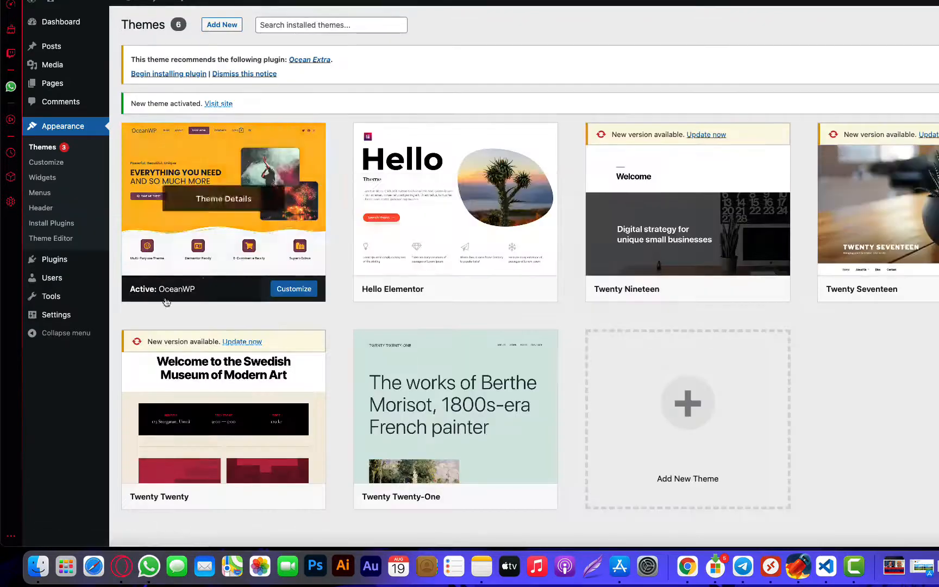
pyautogui.moveTo(73, 255)
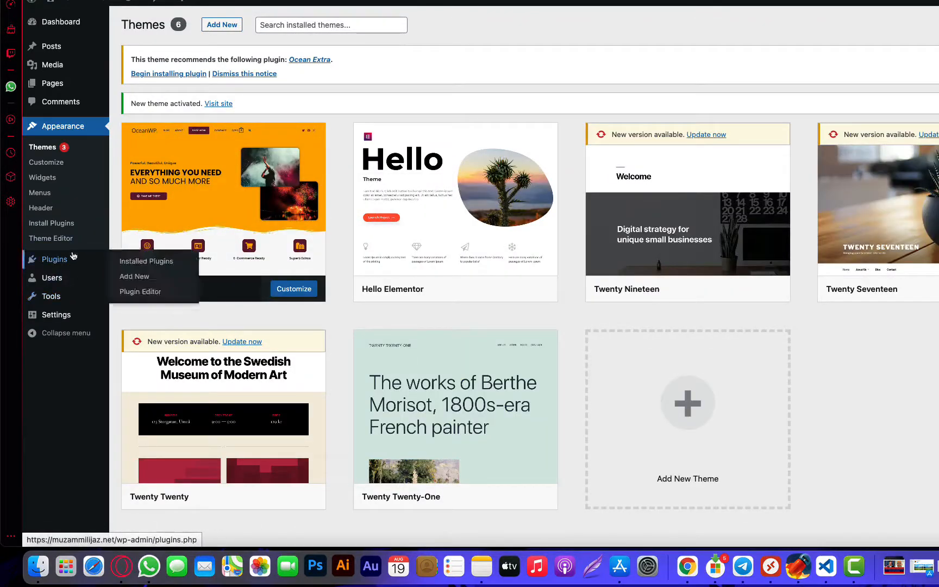
pyautogui.click(125, 279)
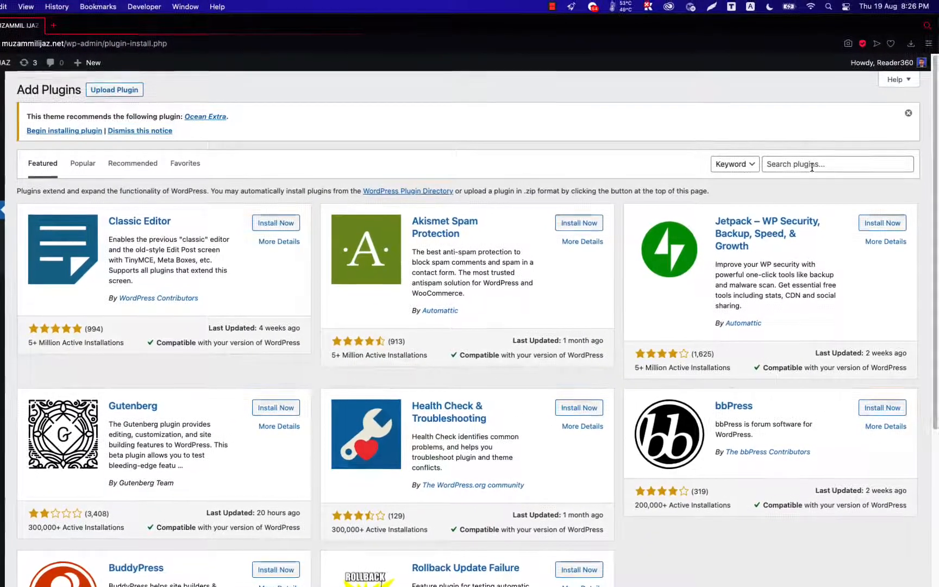
# - Search for 'wp coder', then install and activate the WP Coder plugin
pyautogui.click(916, 102)
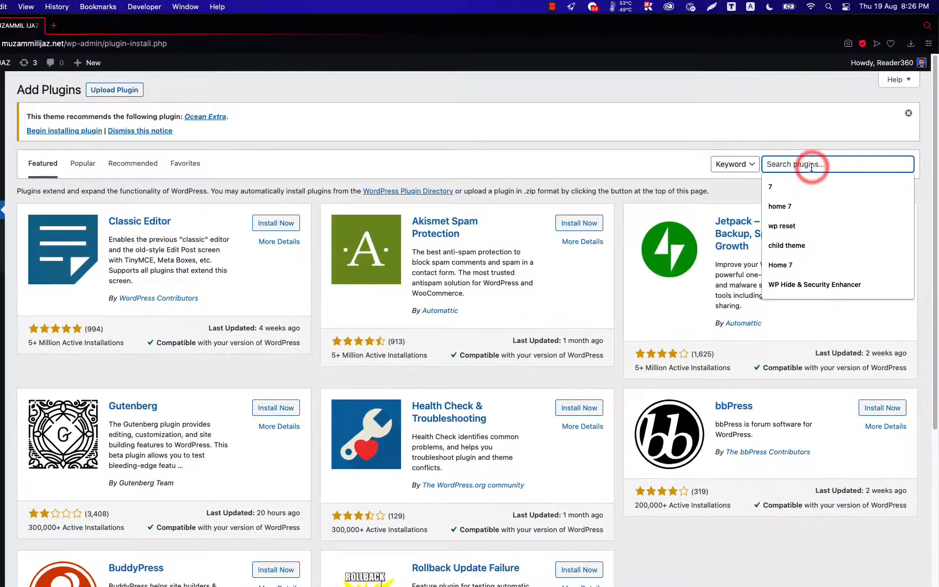
pyautogui.write('wp')
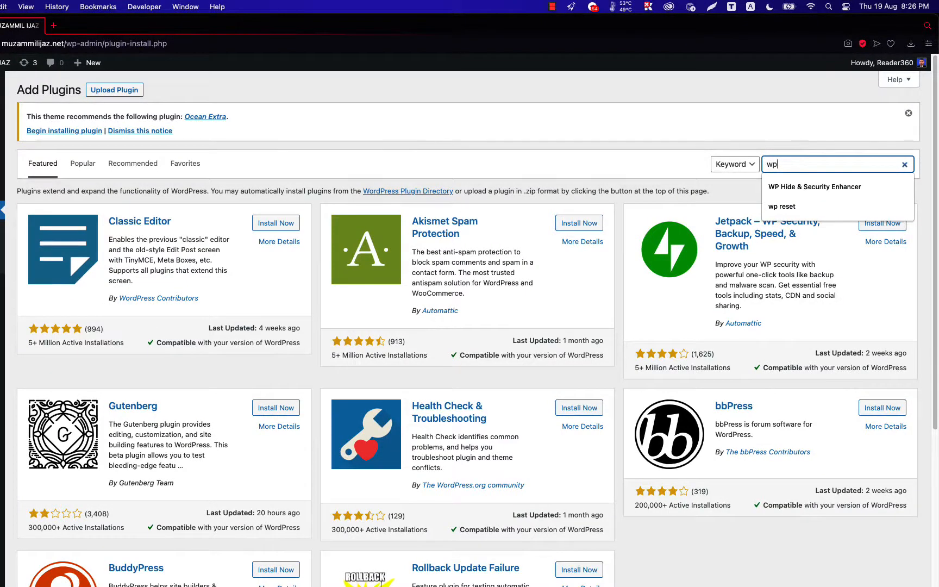
pyautogui.write(' coder')
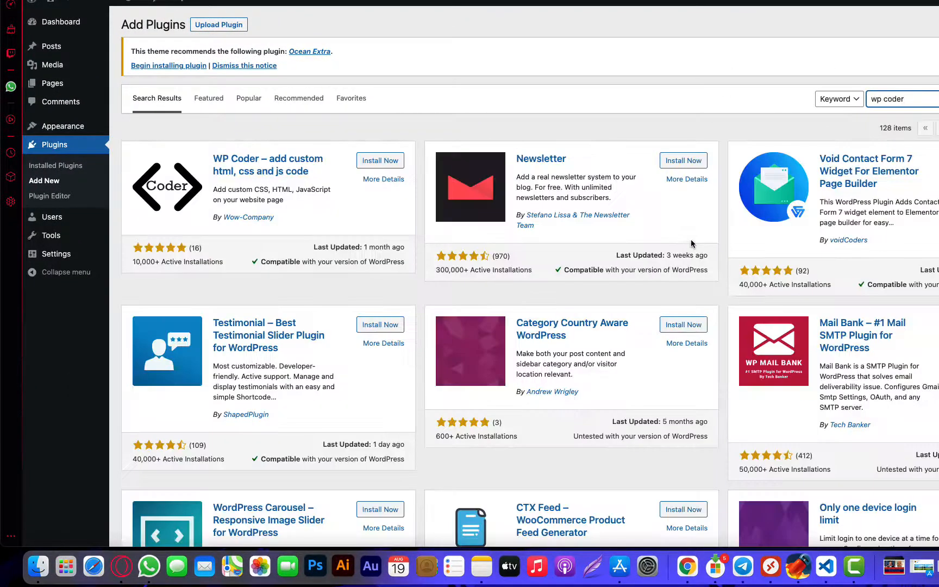
pyautogui.moveTo(277, 219); pyautogui.dragTo(204, 213)
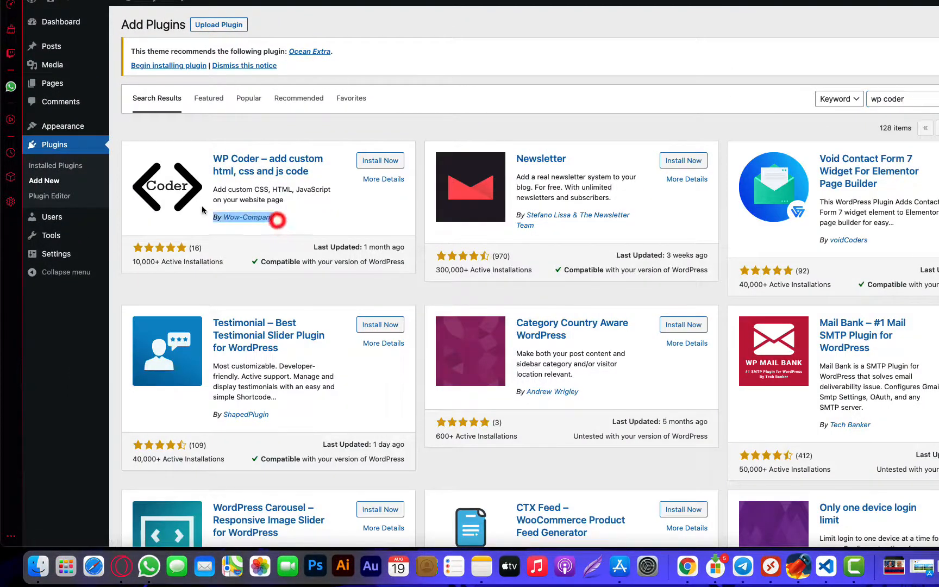
pyautogui.moveTo(309, 172); pyautogui.dragTo(206, 155)
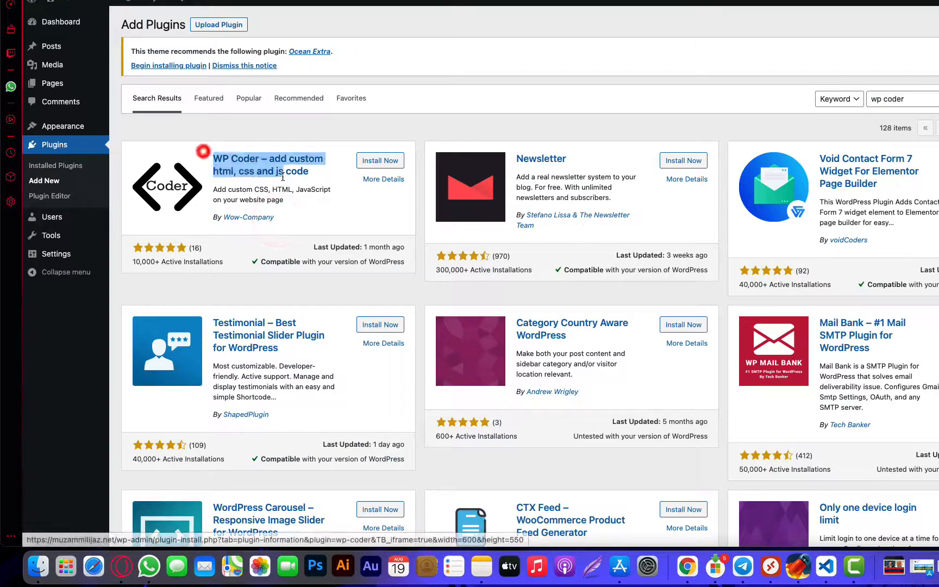
pyautogui.click(380, 160)
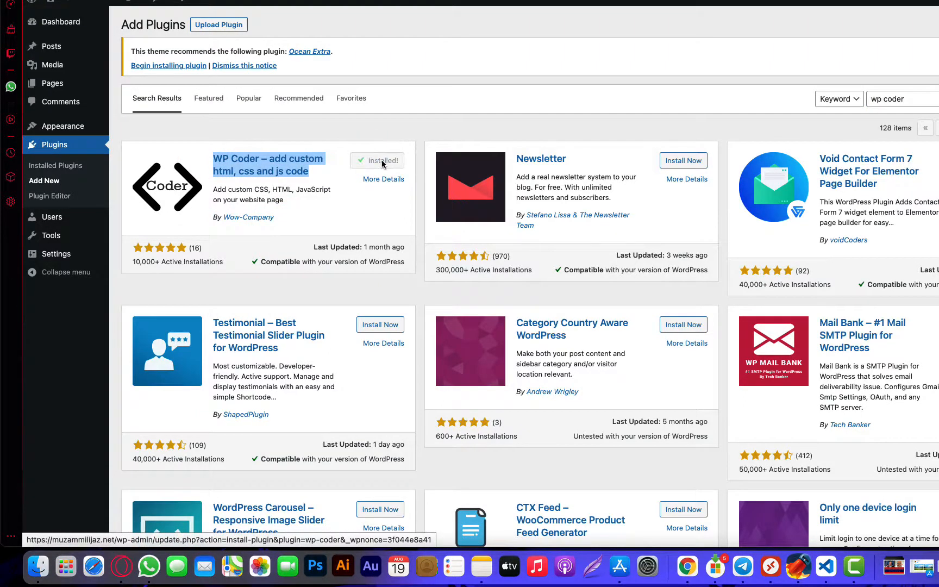
pyautogui.click(379, 167)
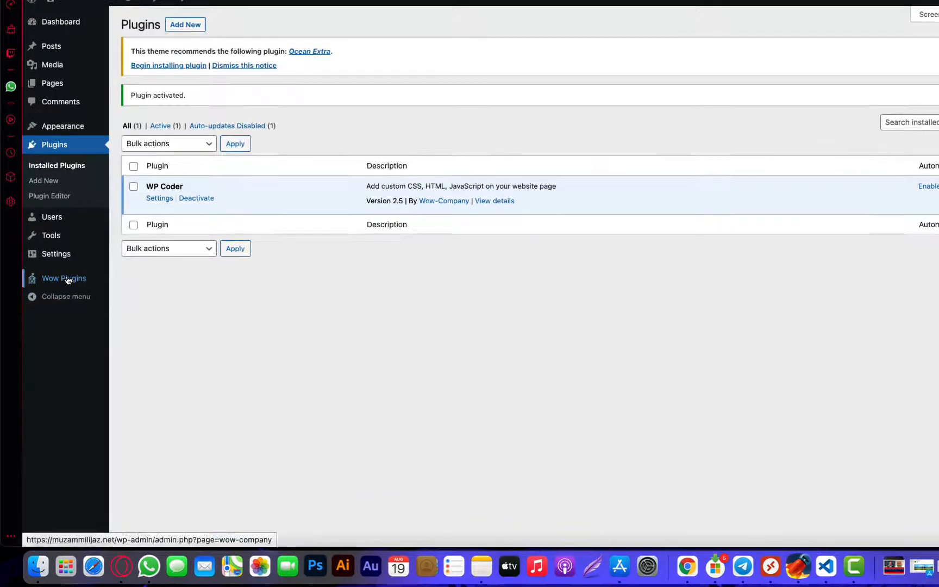
# - Add a new WP Coder item named PUBG and place the cursor in its HTML code area
pyautogui.click(67, 279)
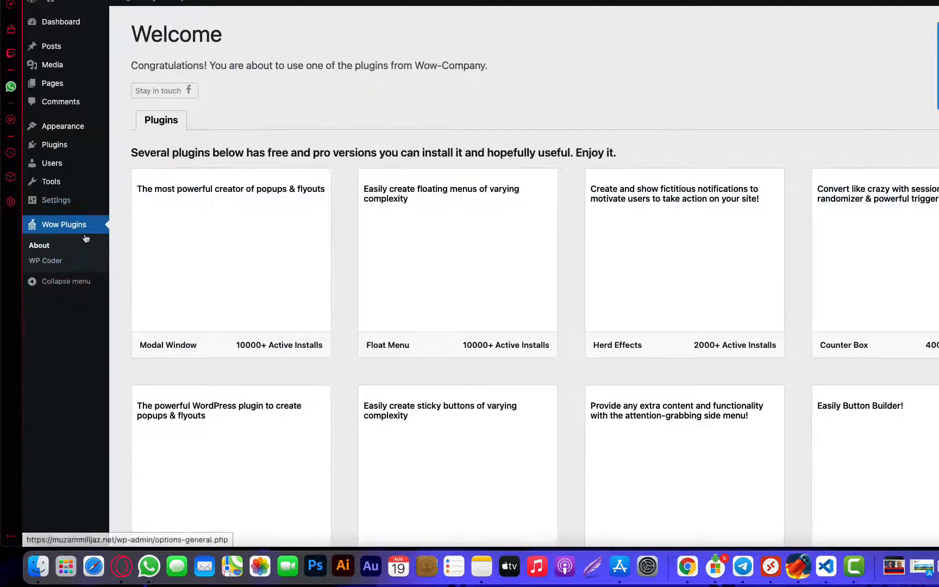
pyautogui.click(46, 263)
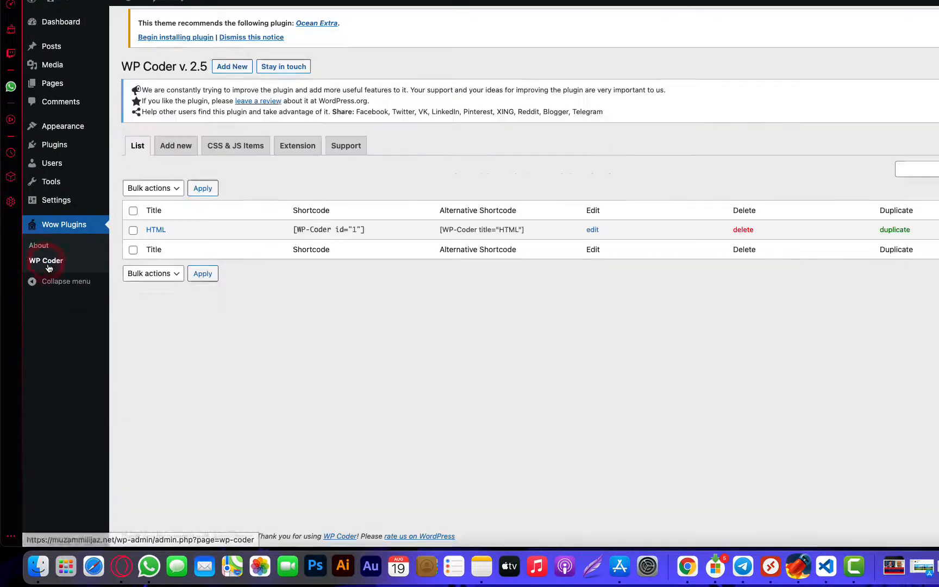
pyautogui.click(171, 153)
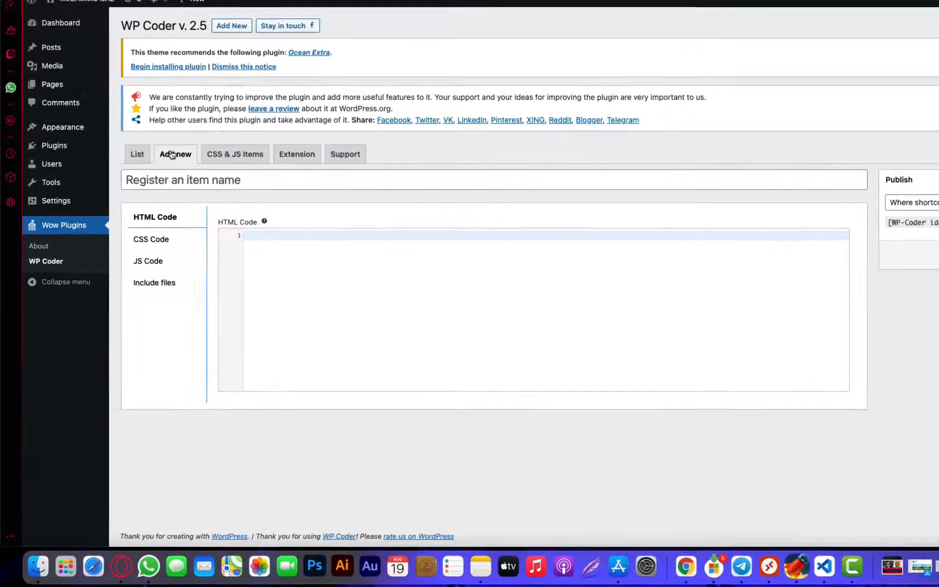
pyautogui.click(168, 219)
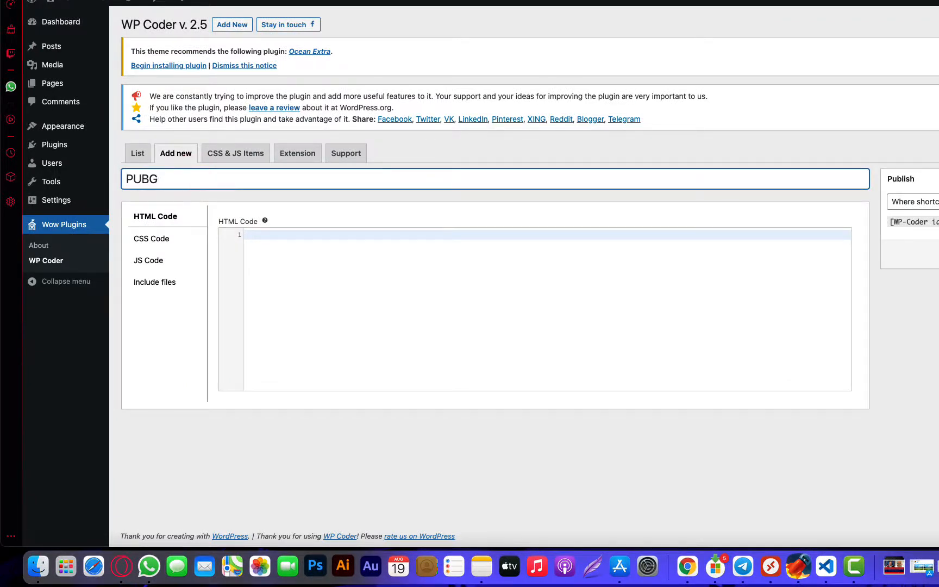
pyautogui.click(266, 270)
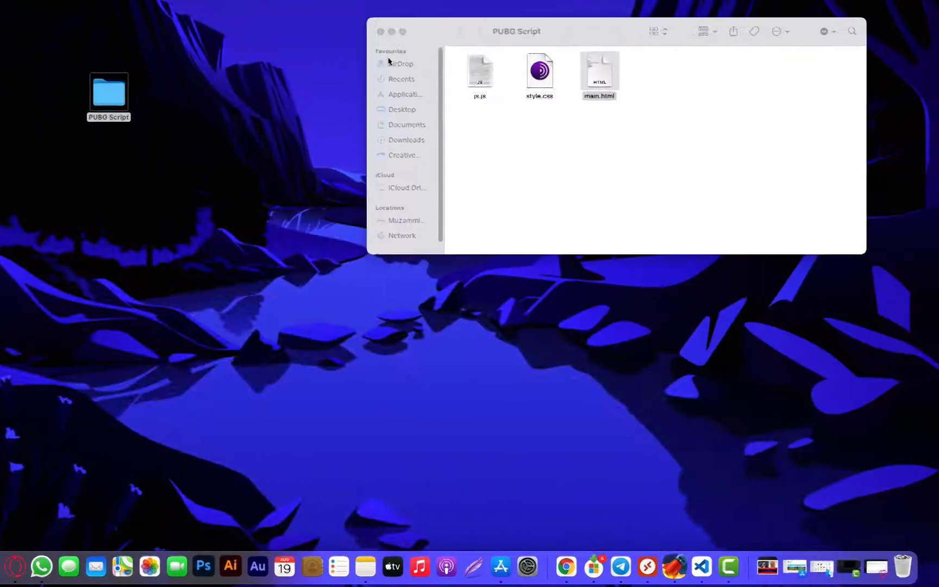
# - Open main.html from the PUBG Script folder in TextEdit, then close it
pyautogui.click(667, 117)
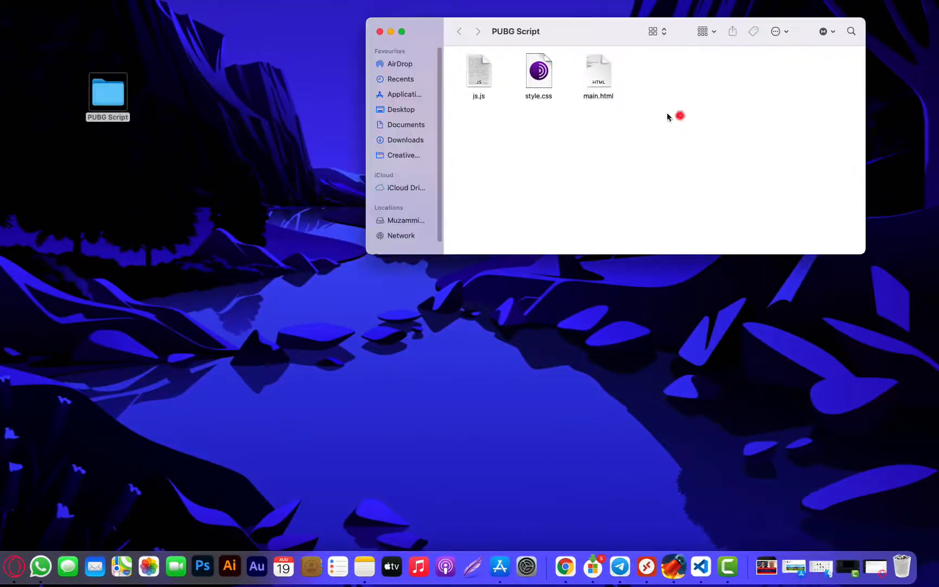
pyautogui.rightClick(597, 75)
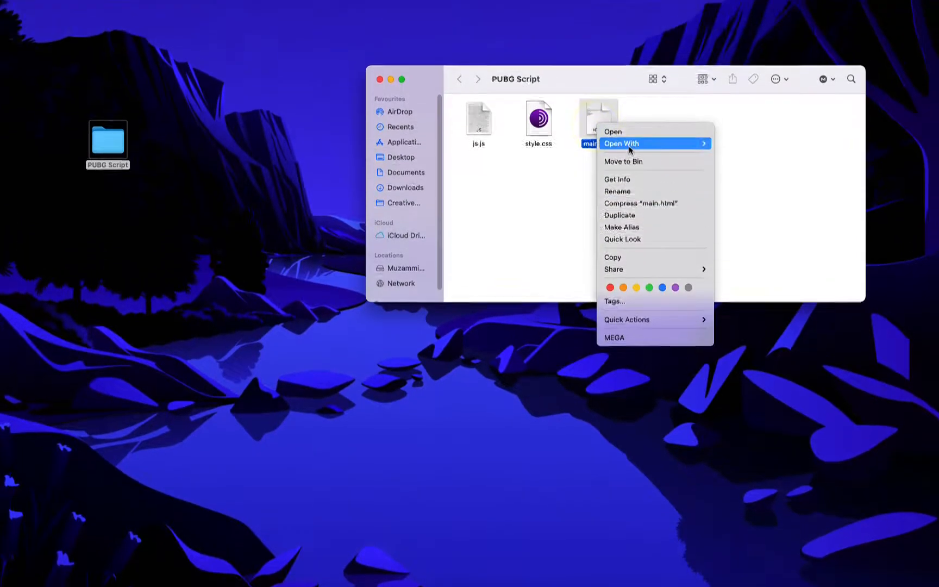
pyautogui.moveTo(629, 146)
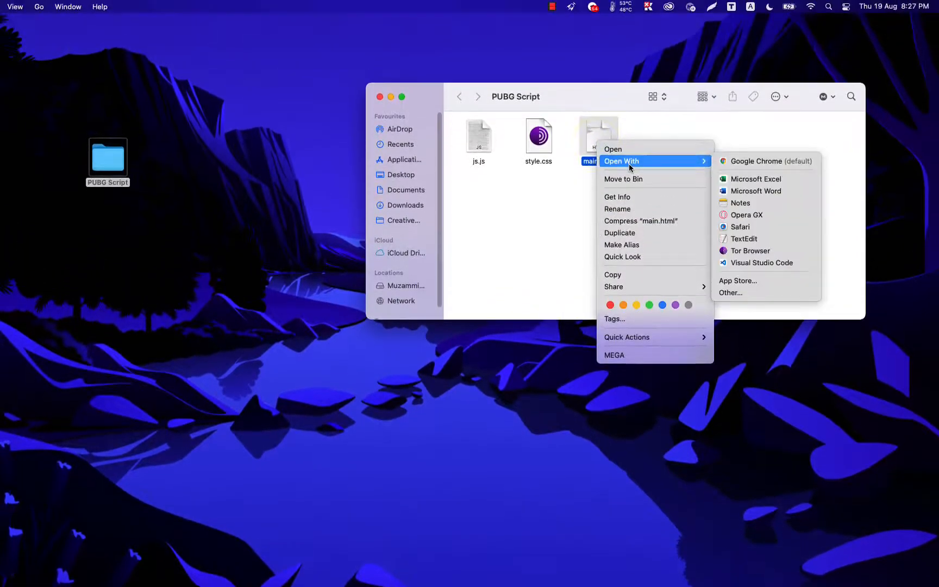
pyautogui.click(743, 240)
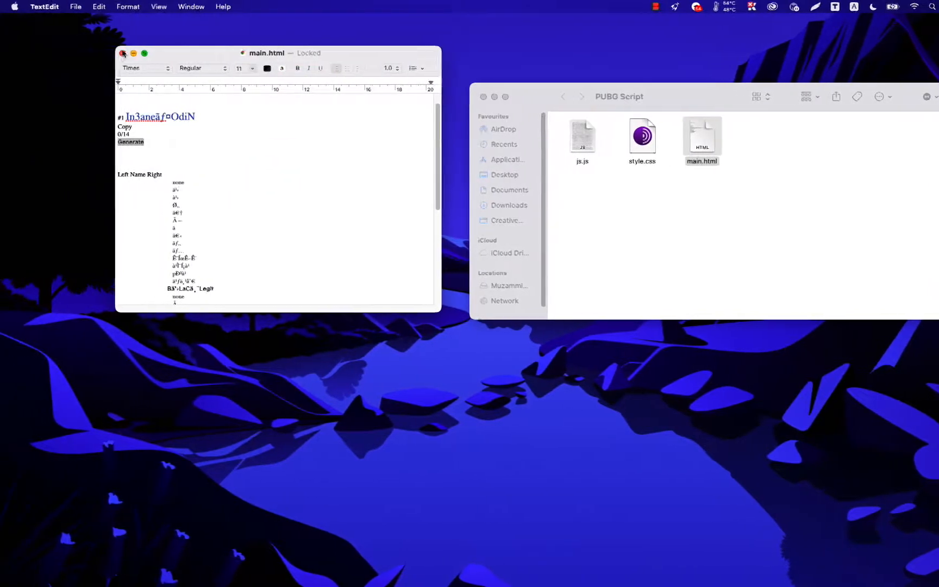
pyautogui.click(89, 52)
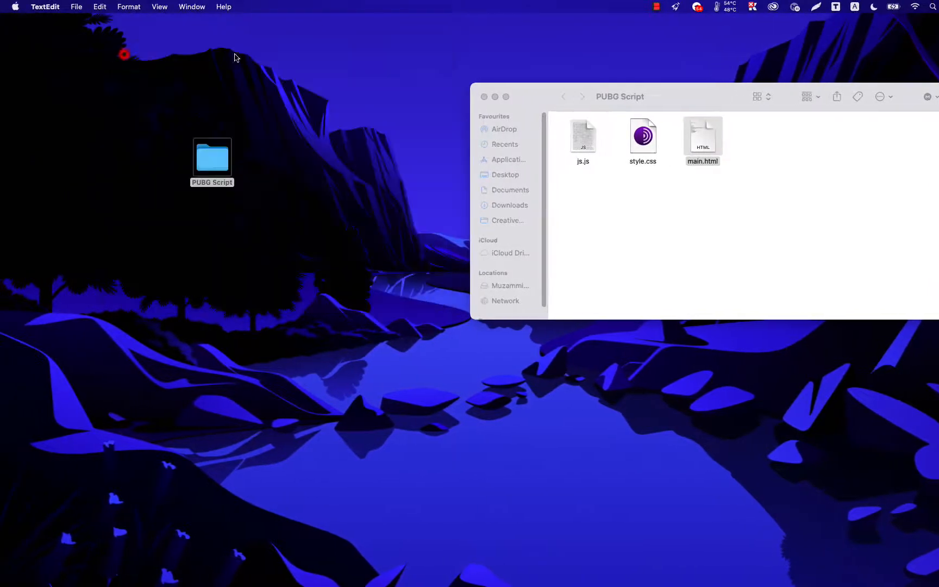
# - Open main.html in Visual Studio Code instead
pyautogui.rightClick(703, 152)
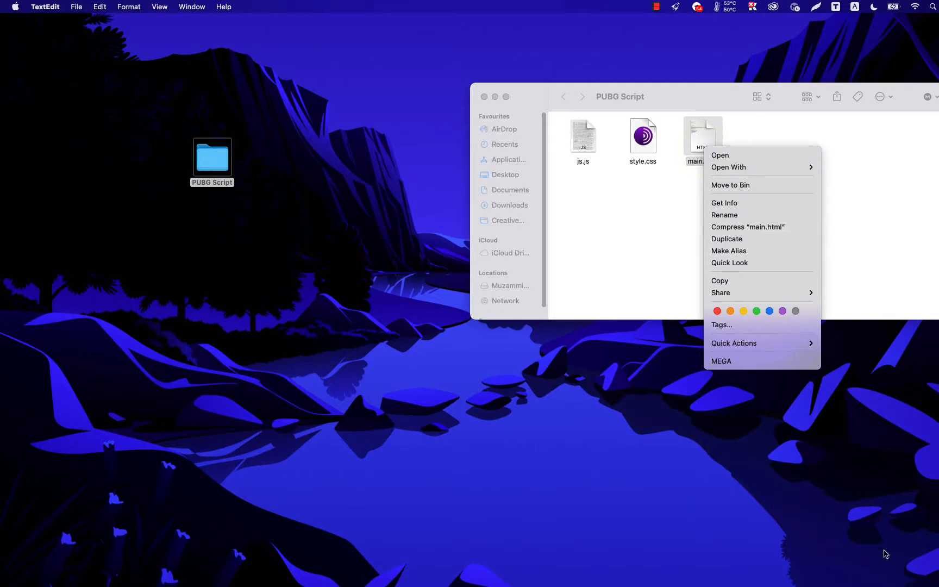
pyautogui.moveTo(758, 168)
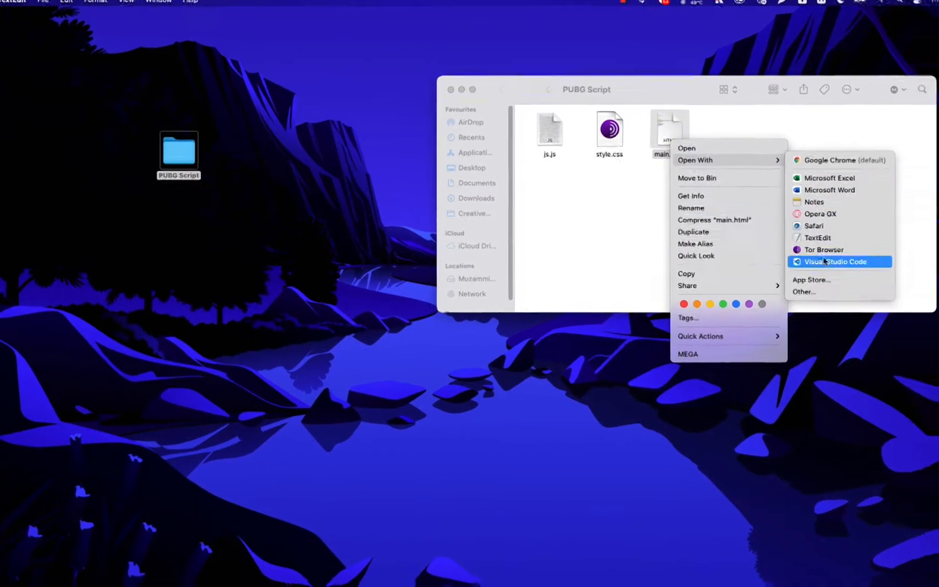
pyautogui.click(857, 269)
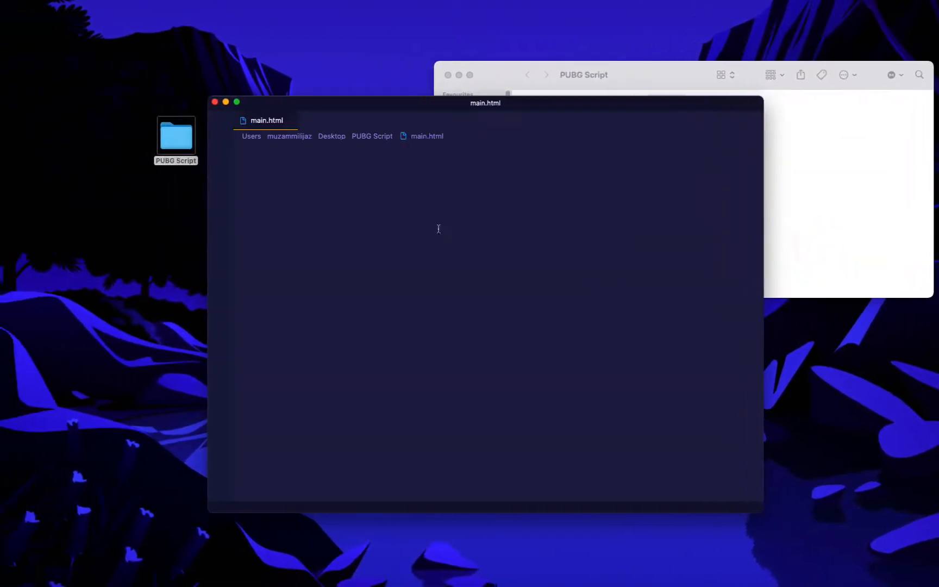
# - Select all of main.html's markup and copy it
pyautogui.press('super+a')
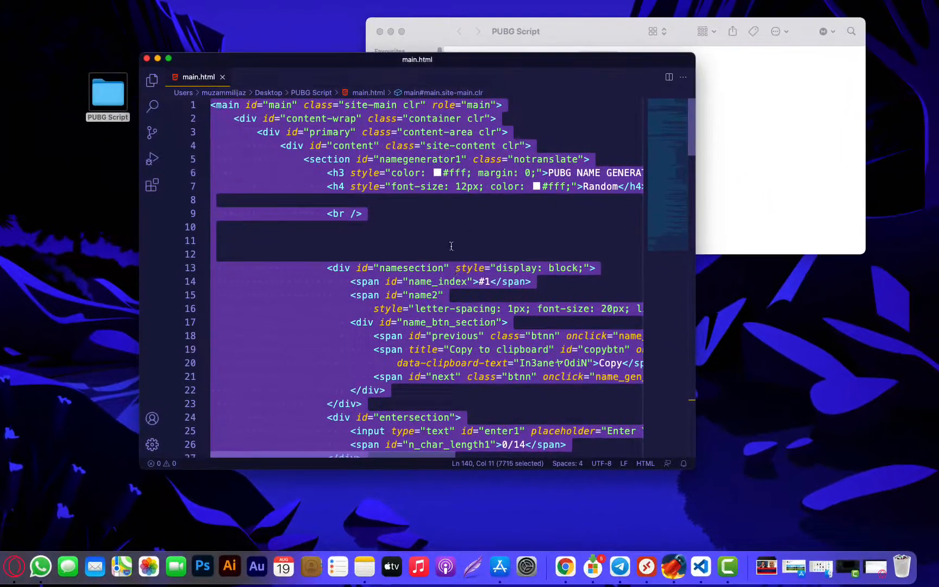
pyautogui.rightClick(525, 317)
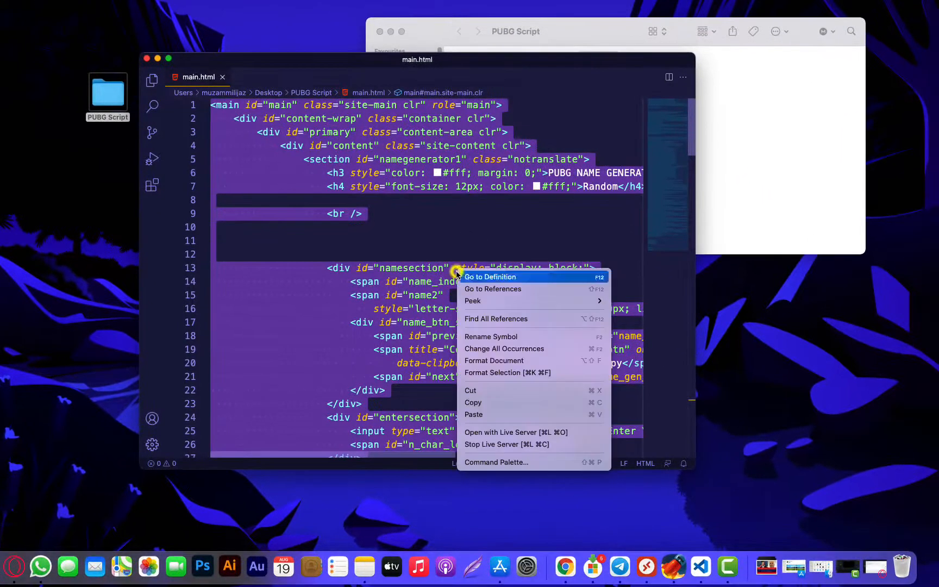
pyautogui.click(473, 402)
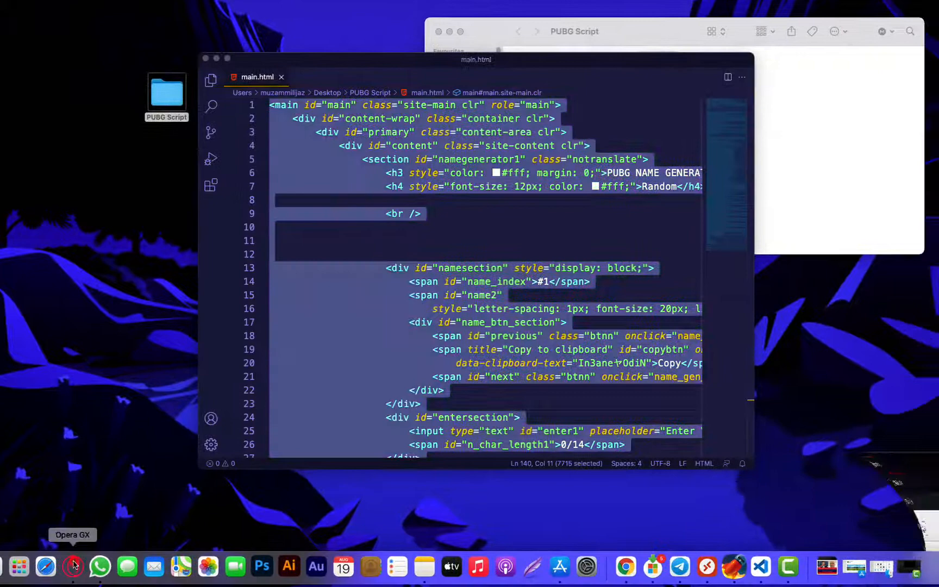
# - Paste the main.html markup into the PUBG item's HTML code and switch to its CSS code
pyautogui.click(110, 575)
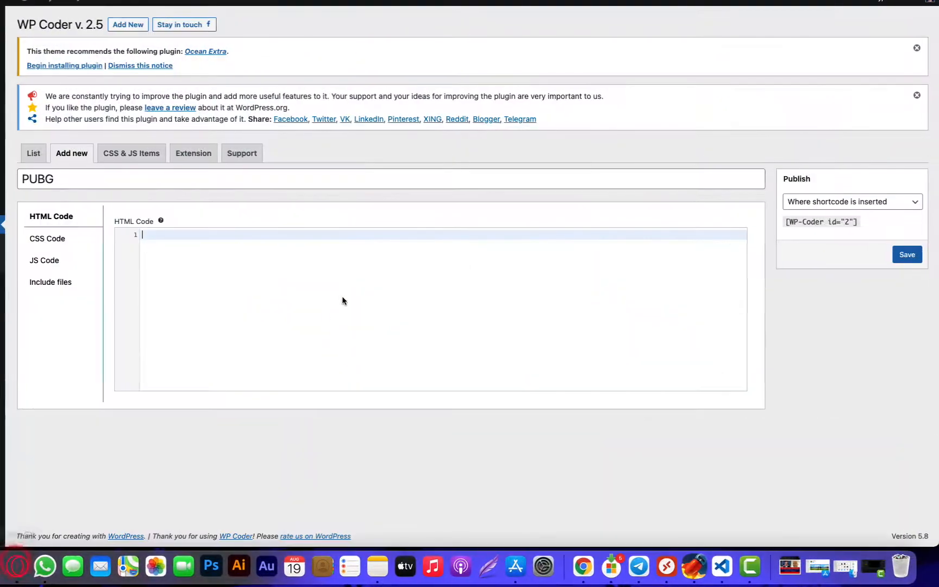
pyautogui.press('super+v')
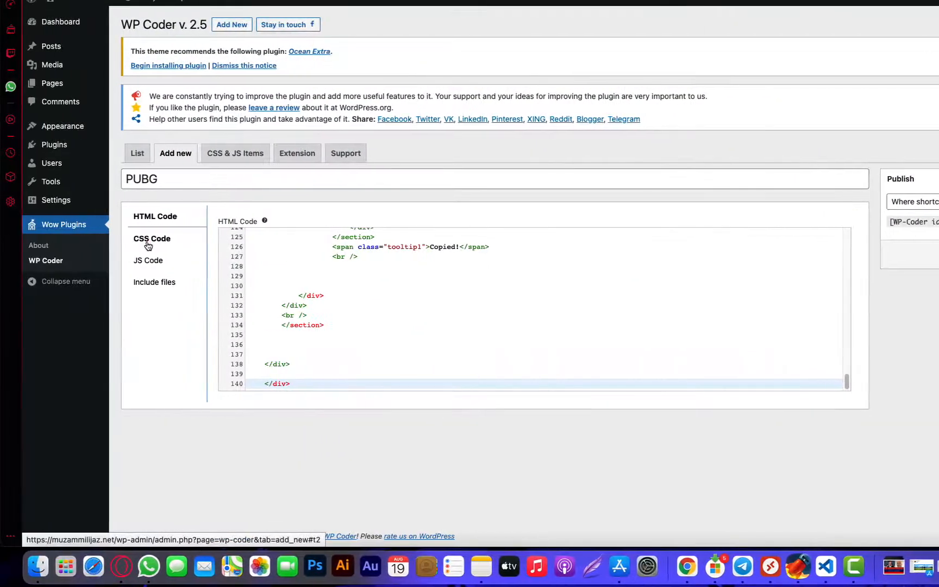
pyautogui.click(148, 242)
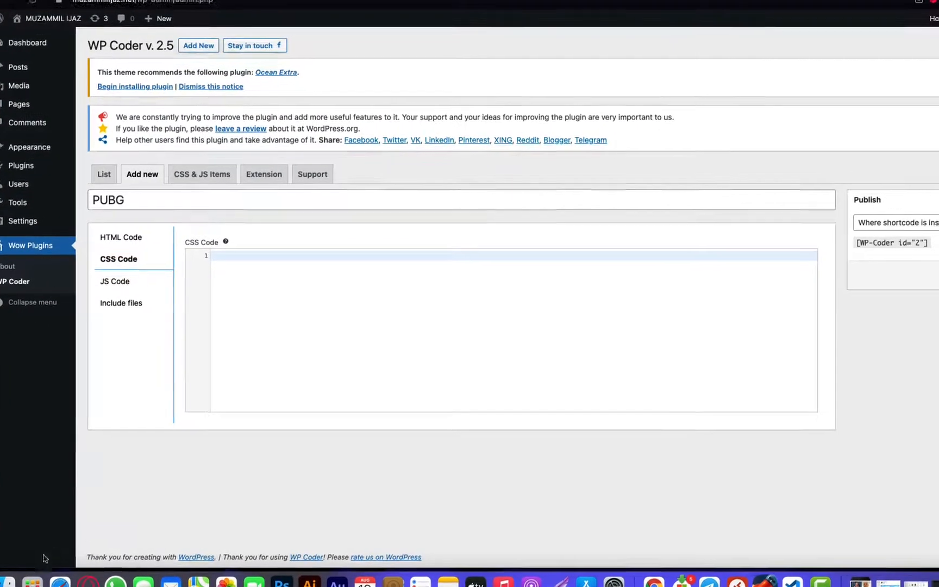
pyautogui.click(38, 566)
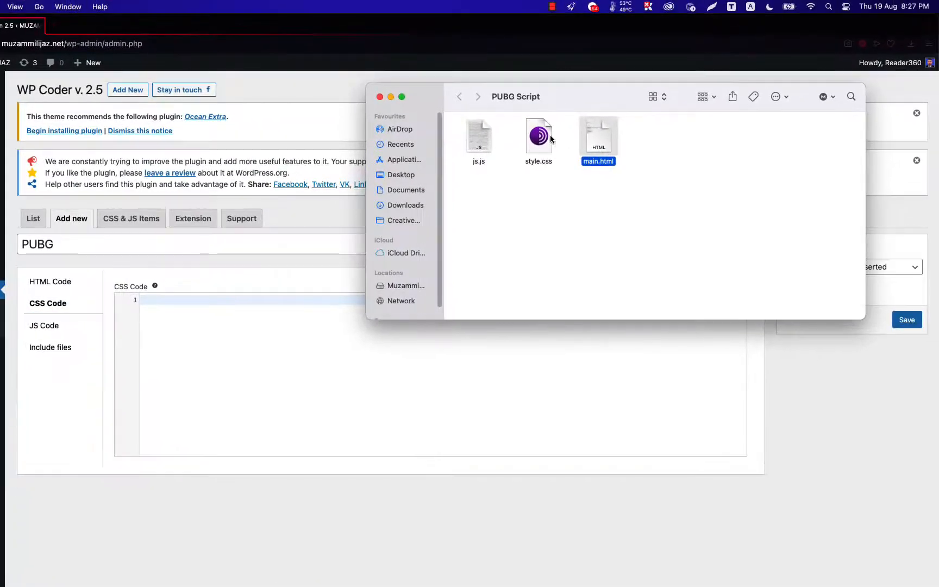
# - Paste the full contents of style.css from Visual Studio Code into the CSS code
pyautogui.click(603, 96)
pyautogui.rightClick(534, 140)
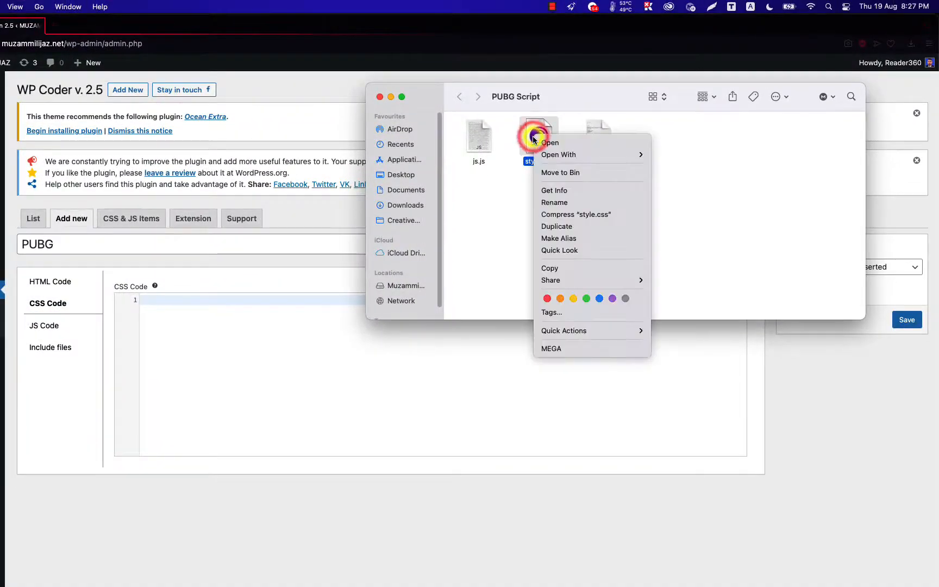
pyautogui.moveTo(597, 154)
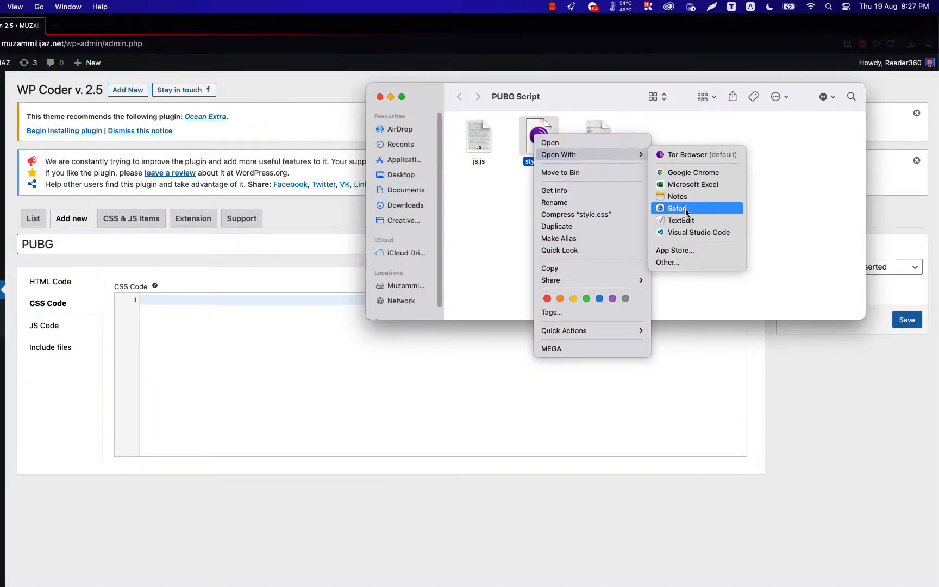
pyautogui.click(691, 232)
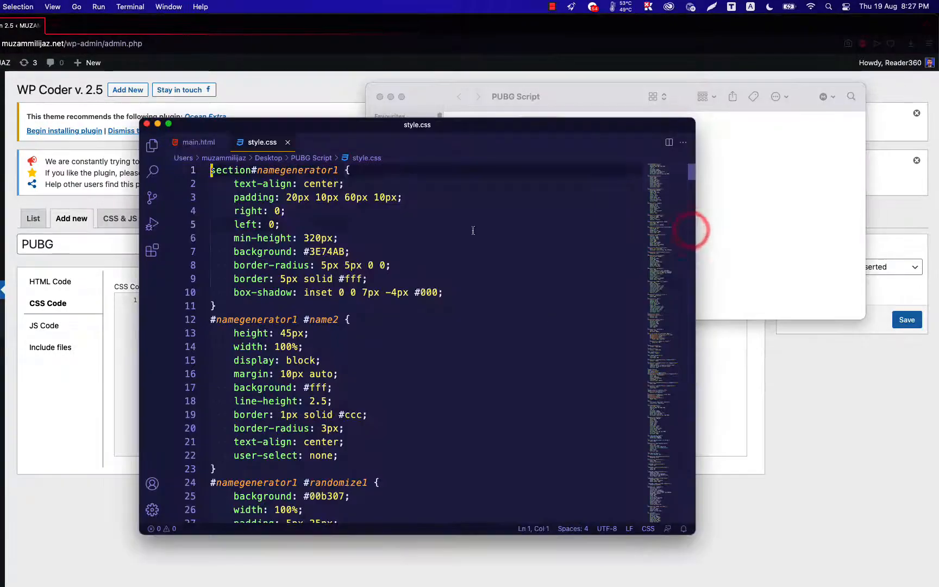
pyautogui.press('super+a')
pyautogui.press('super+c')
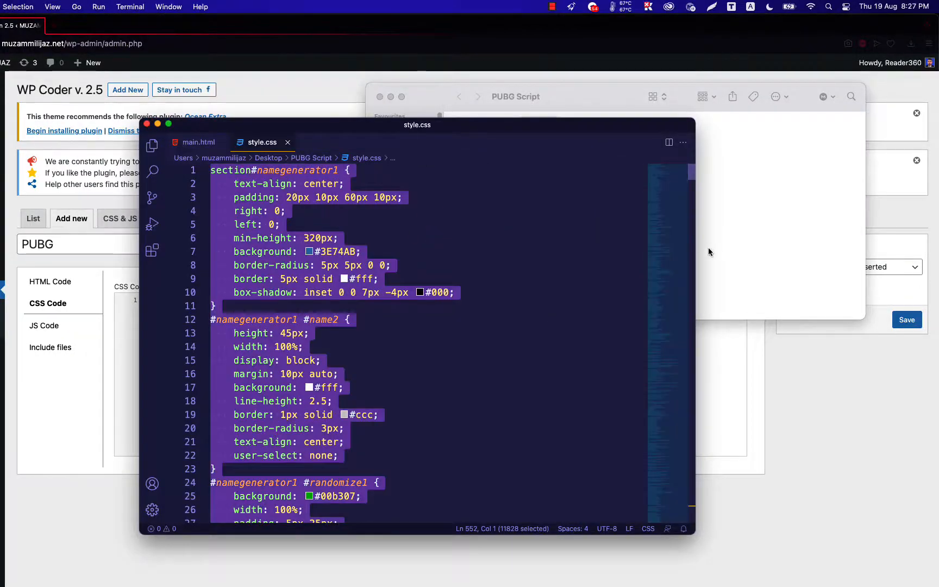
pyautogui.click(717, 337)
pyautogui.press('super+v')
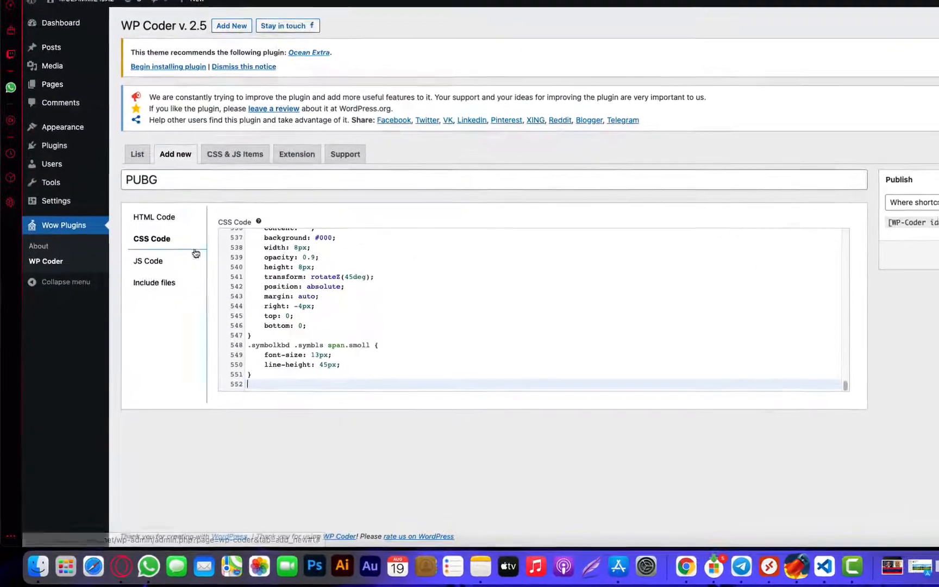
# - Paste the full contents of js.js from Visual Studio Code into the JS code
pyautogui.click(131, 294)
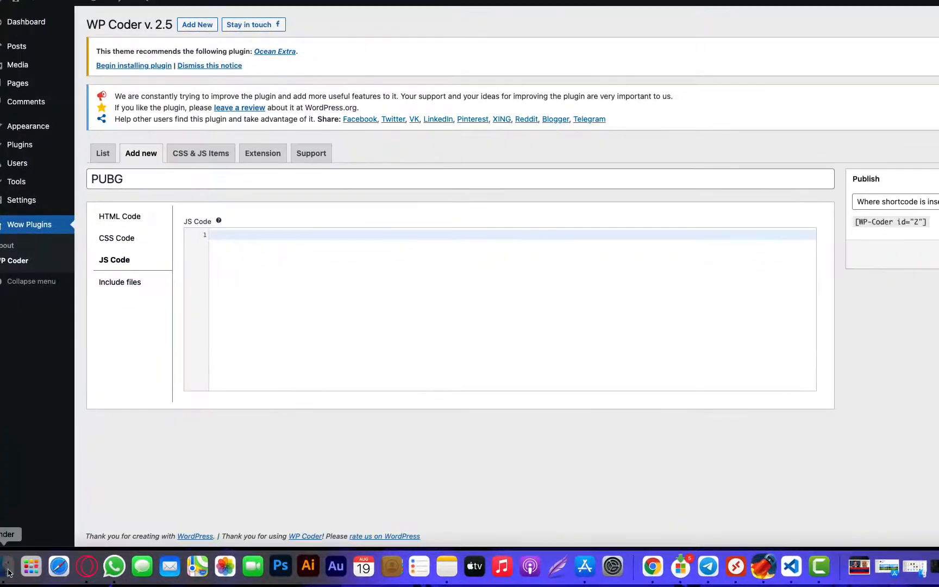
pyautogui.click(9, 567)
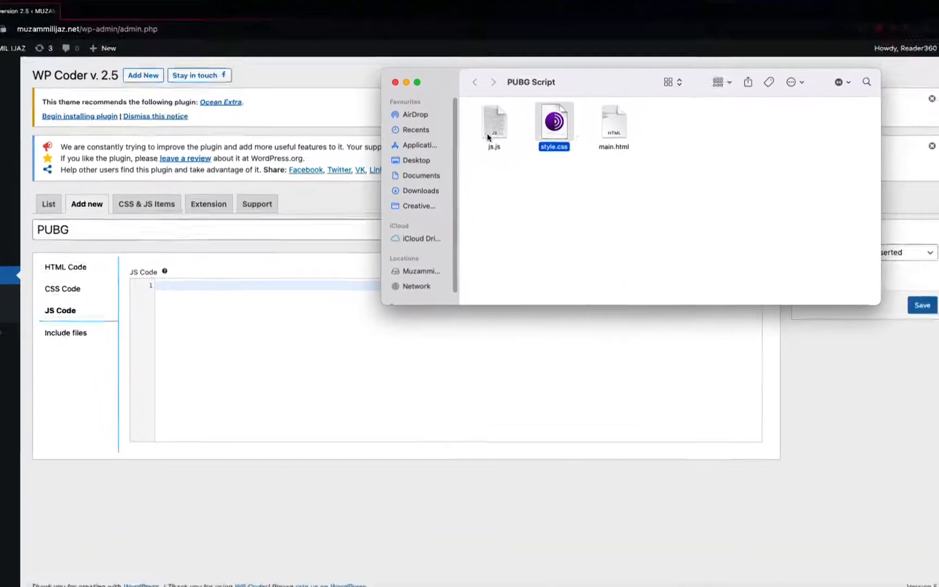
pyautogui.click(543, 84)
pyautogui.rightClick(474, 149)
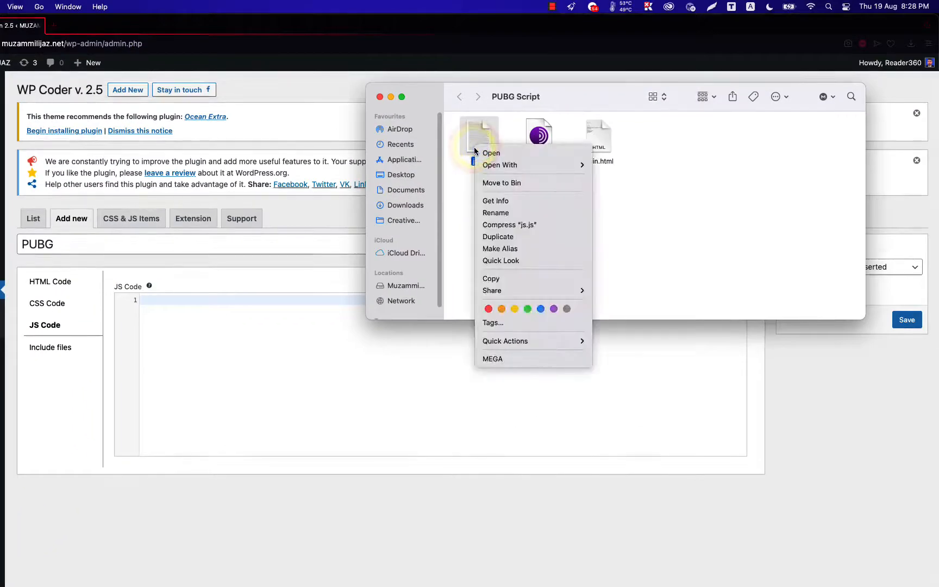
pyautogui.moveTo(499, 169)
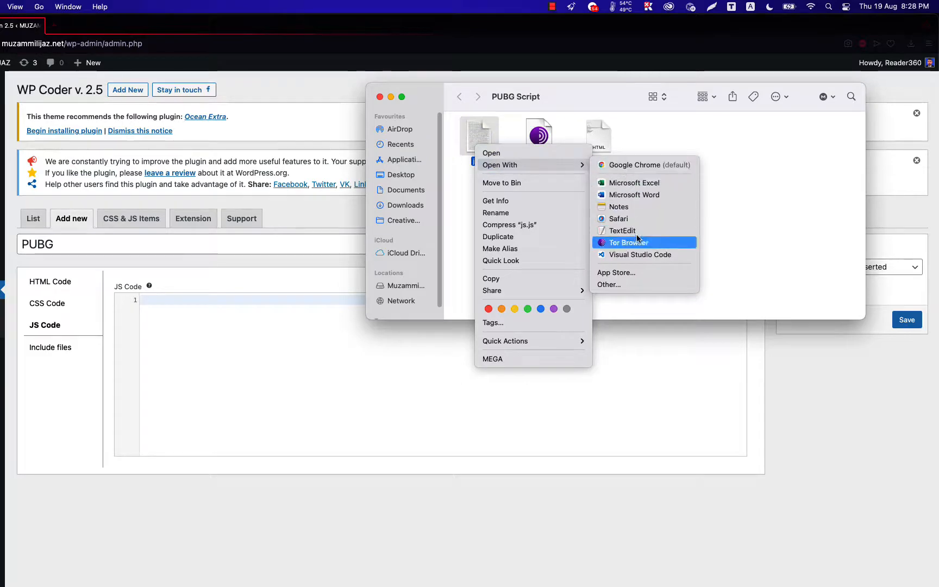
pyautogui.click(634, 254)
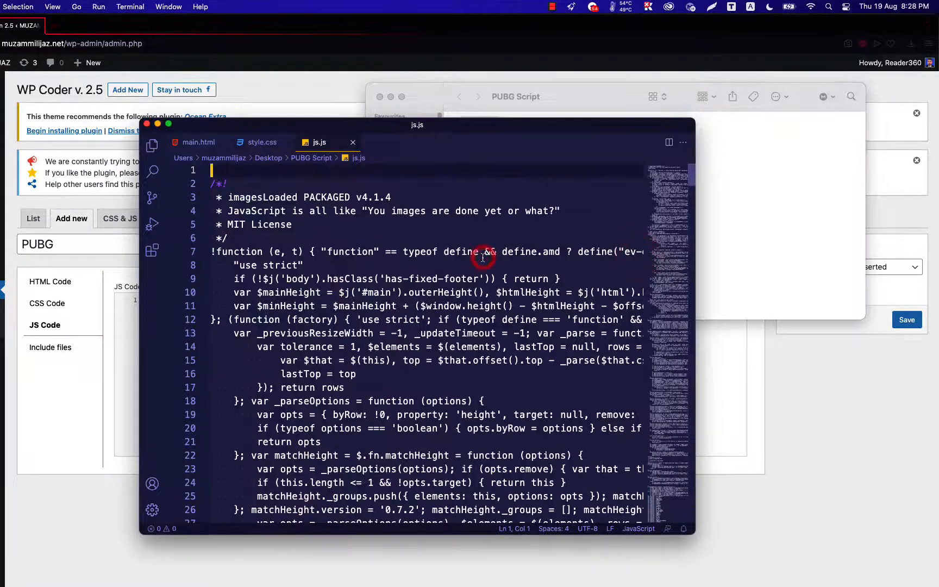
pyautogui.press('super+a')
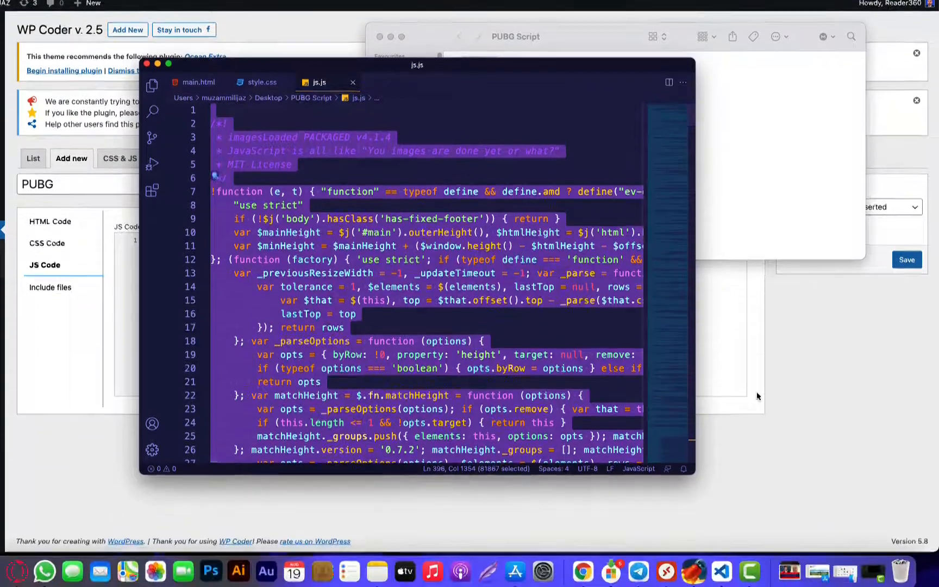
pyautogui.click(758, 452)
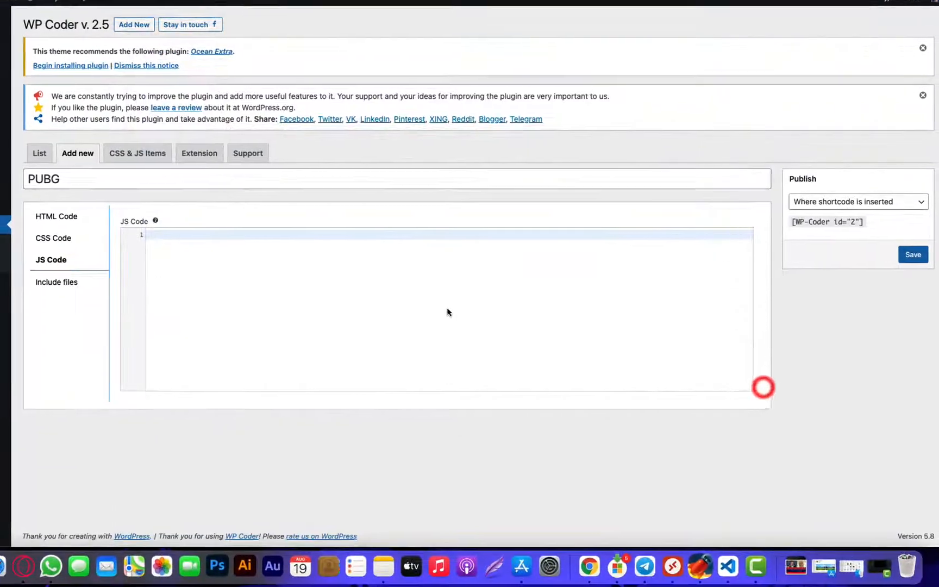
pyautogui.click(420, 350)
pyautogui.press('super+v')
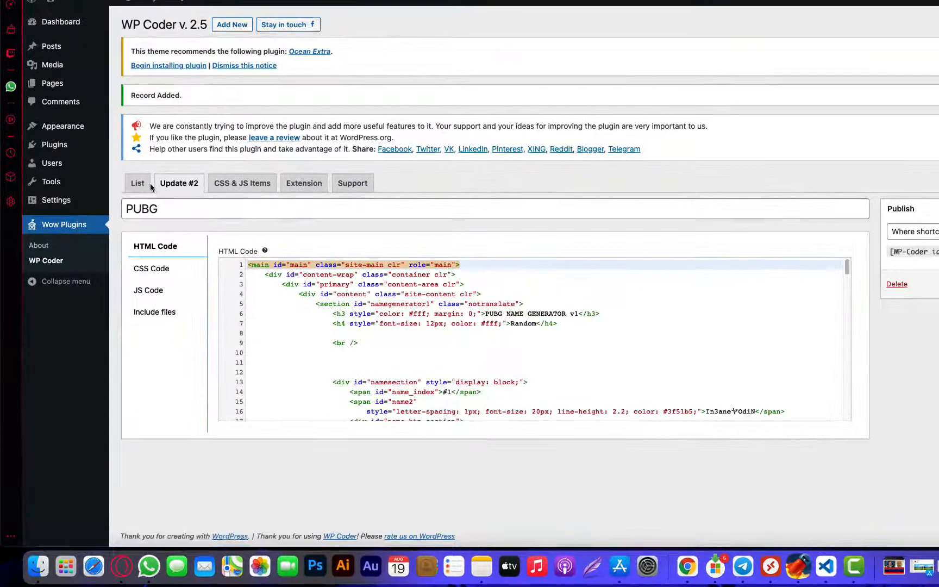
# - Open the WP Coder items list and select PUBG's [WP-Coder id="2"] shortcode
pyautogui.click(124, 225)
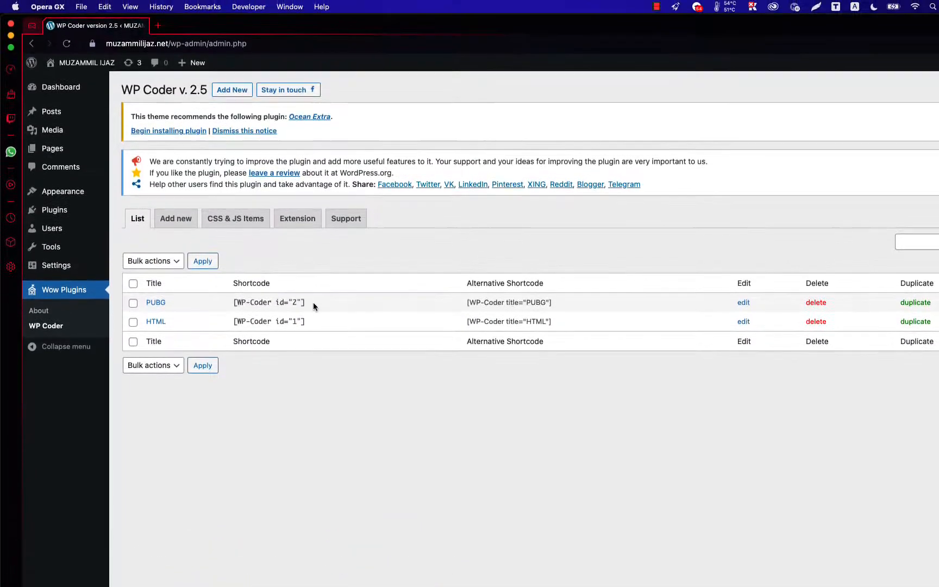
pyautogui.moveTo(256, 299); pyautogui.dragTo(241, 300)
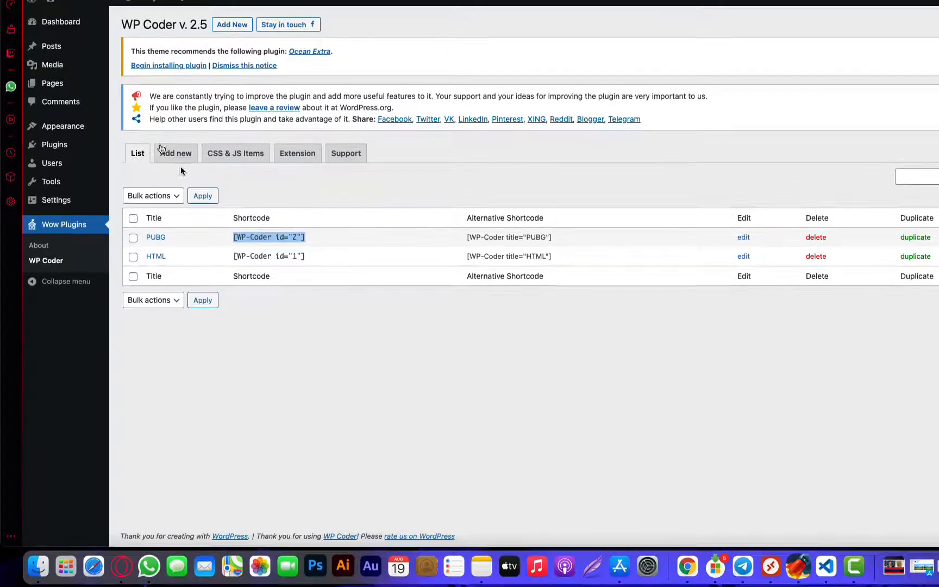
# - Create a new page titled MY PUBG
pyautogui.moveTo(52, 83)
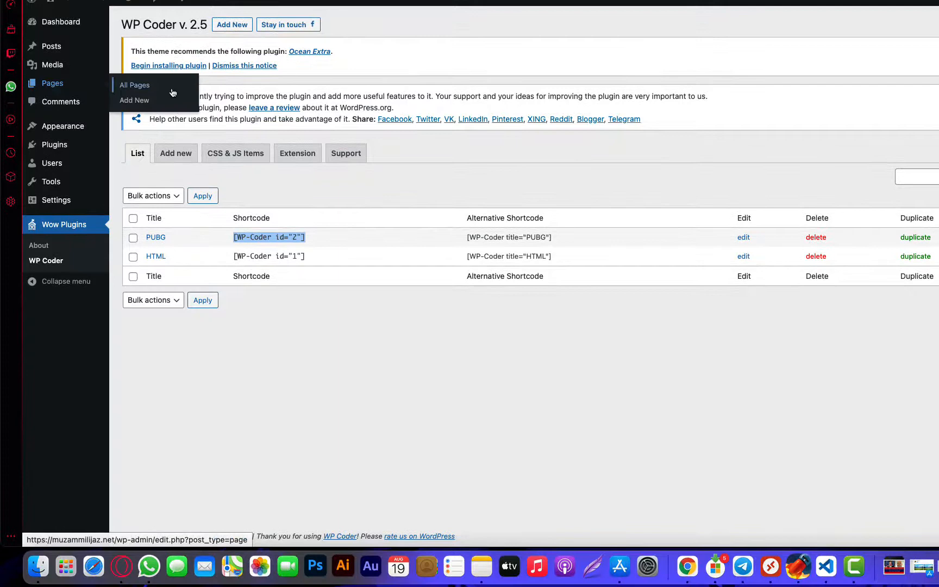
pyautogui.click(129, 103)
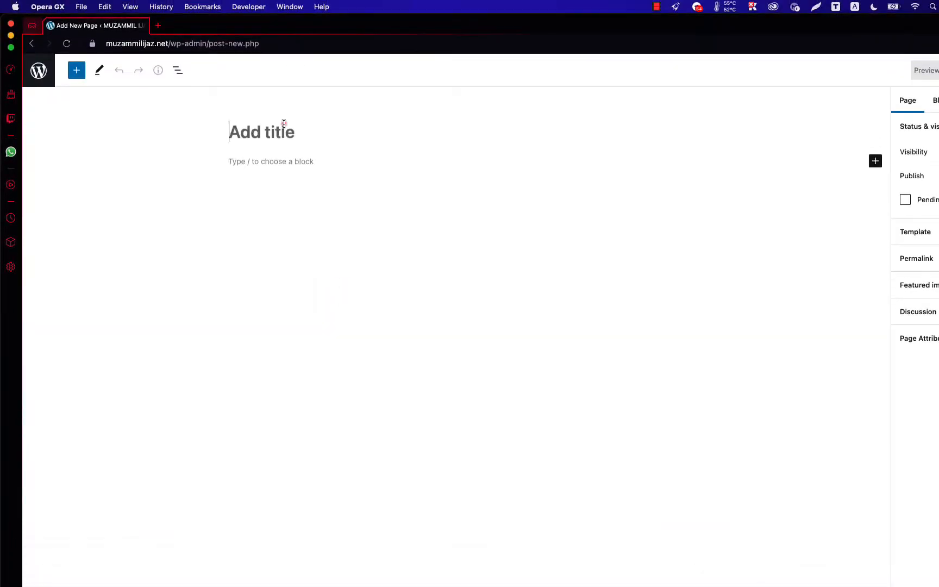
pyautogui.click(284, 124)
pyautogui.write('MY PUBG')
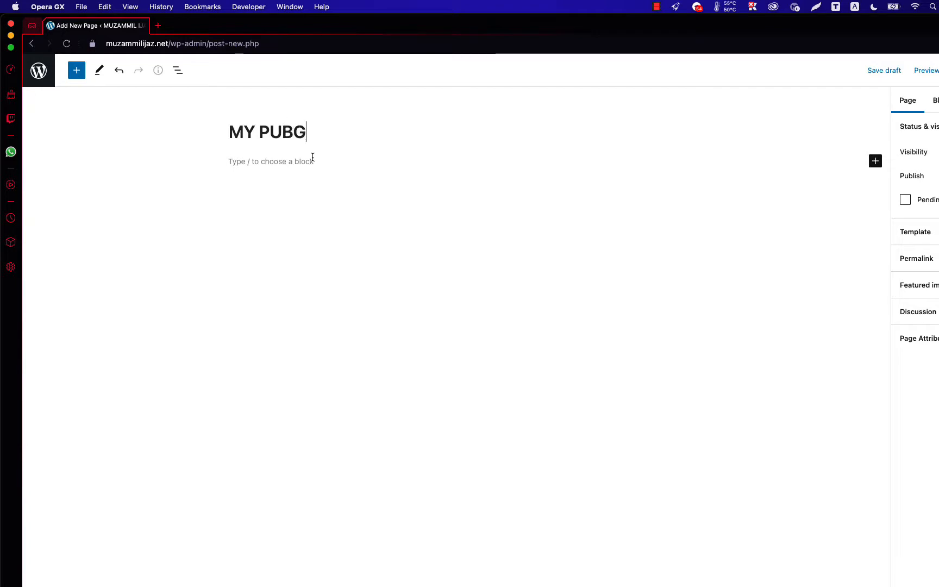
# - Add a Shortcode block containing [WP-Coder id="2"], publish the page and view it
pyautogui.click(276, 162)
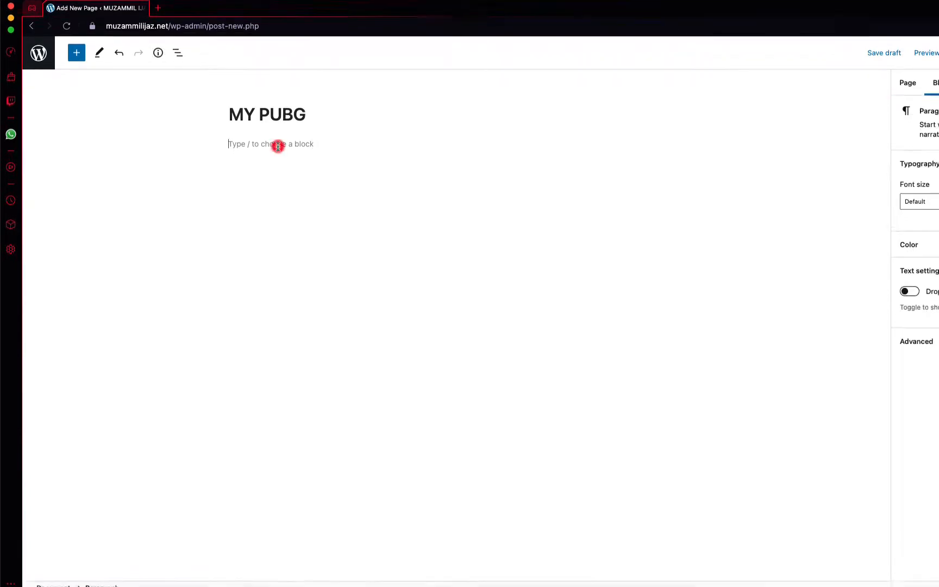
pyautogui.click(674, 163)
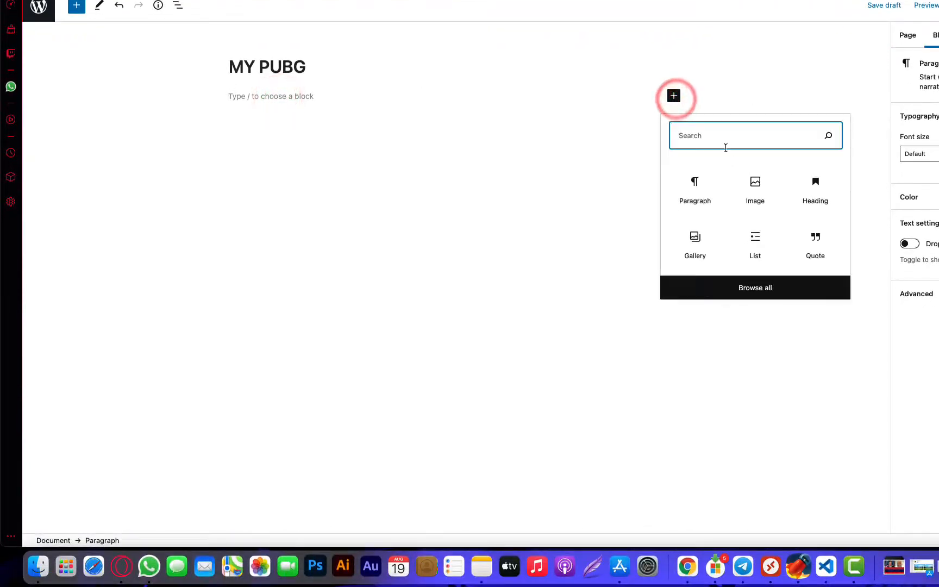
pyautogui.write('s')
pyautogui.click(691, 197)
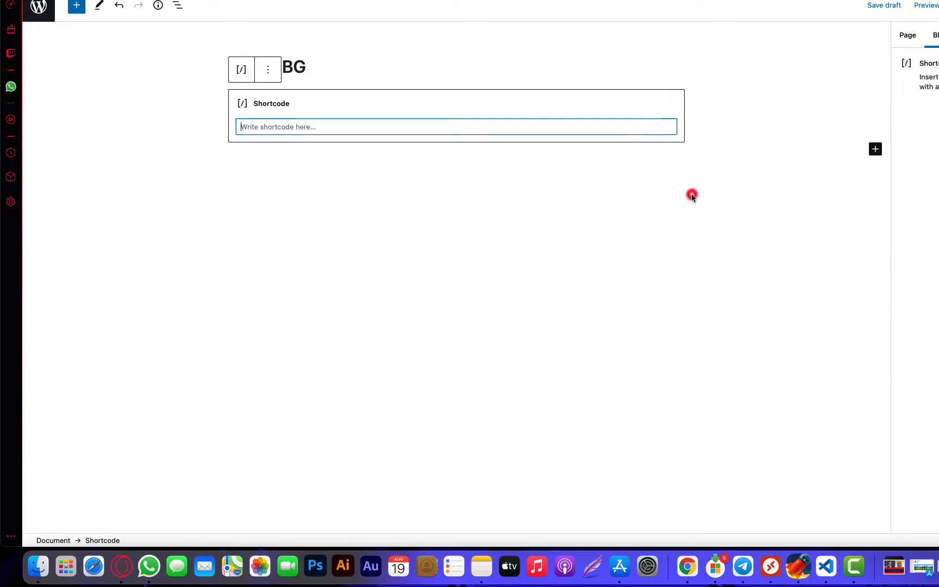
pyautogui.click(369, 120)
pyautogui.write('[WP-Coder id="2"]')
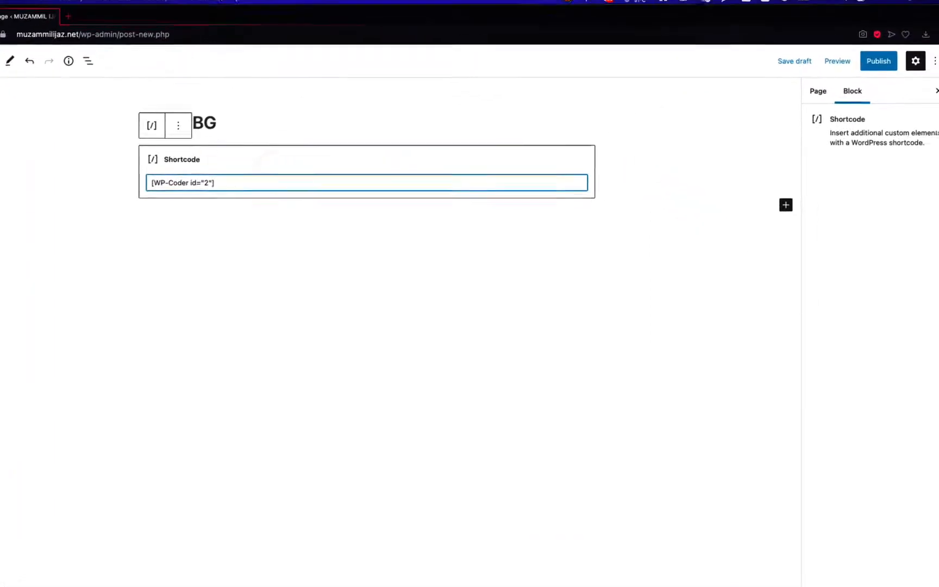
pyautogui.click(864, 70)
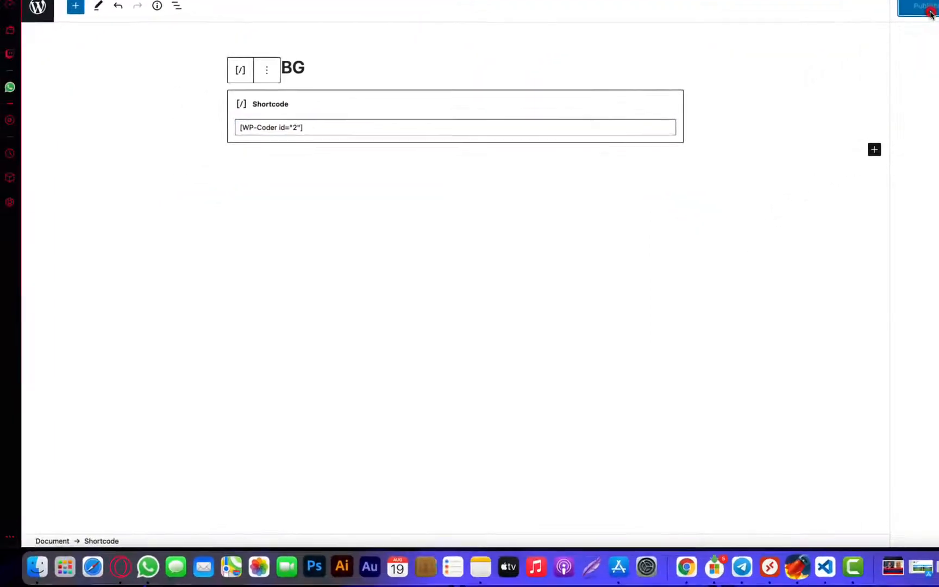
pyautogui.click(924, 9)
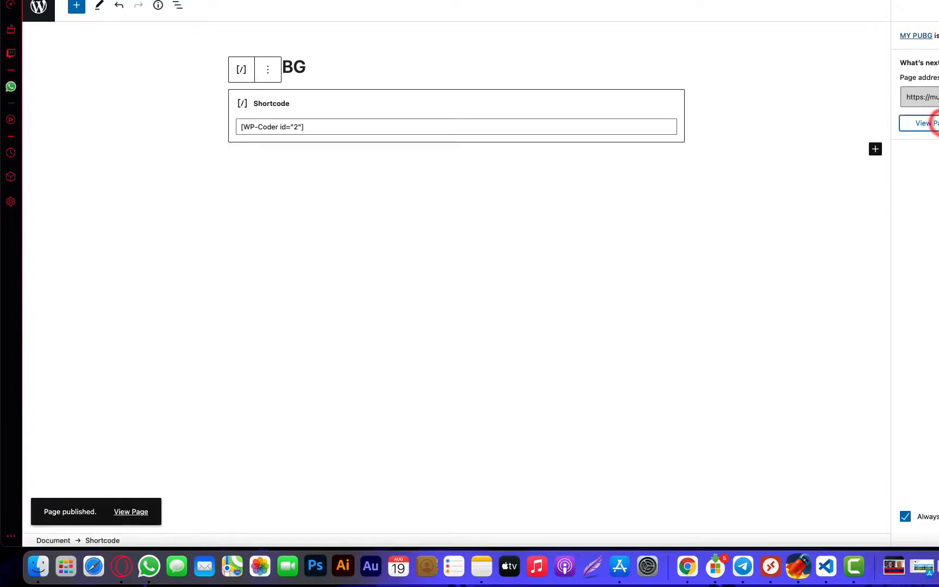
pyautogui.click(919, 123)
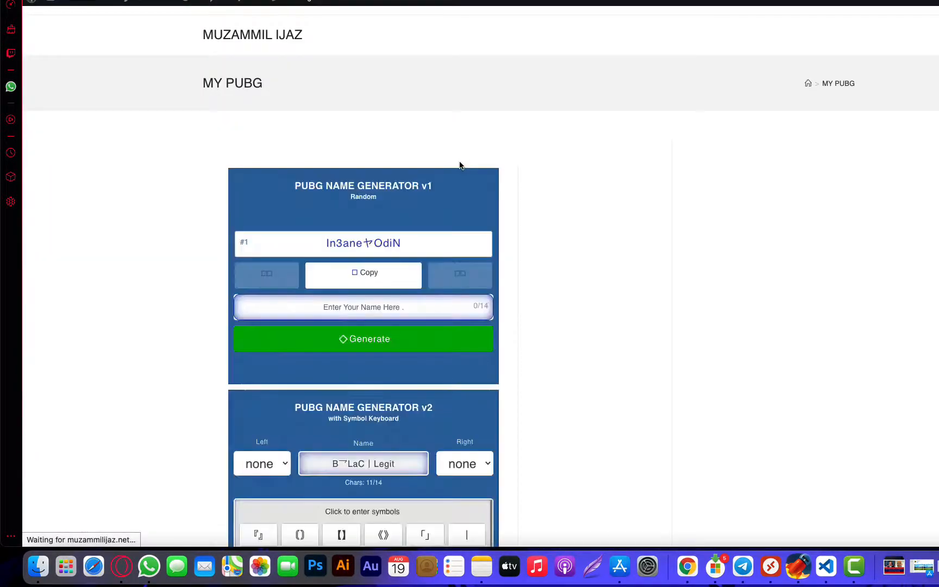
# - Scroll through the live MY PUBG page to check Generator v1's stylised name output
pyautogui.scroll(-7, 460, 162)
pyautogui.scroll(-5, 460, 163)
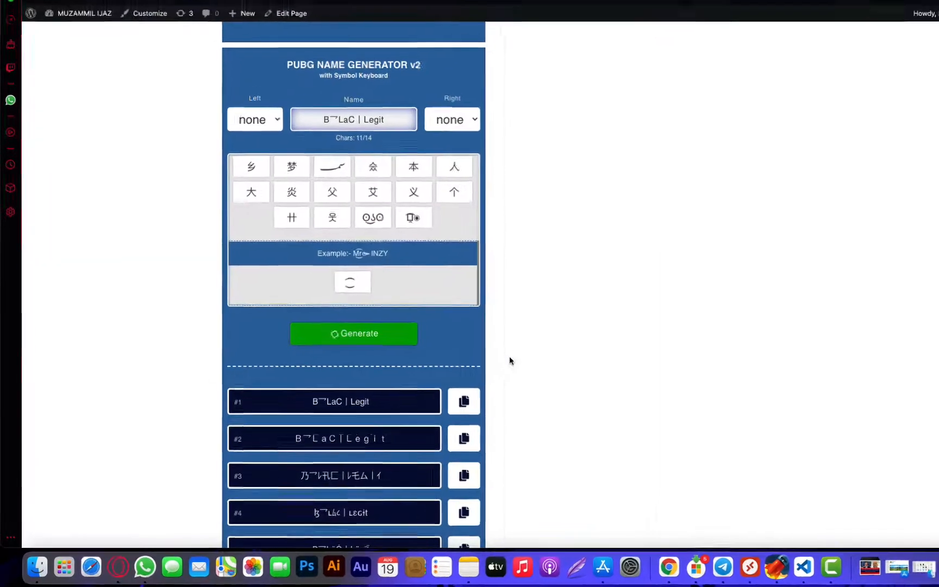
pyautogui.scroll(-5, 509, 361)
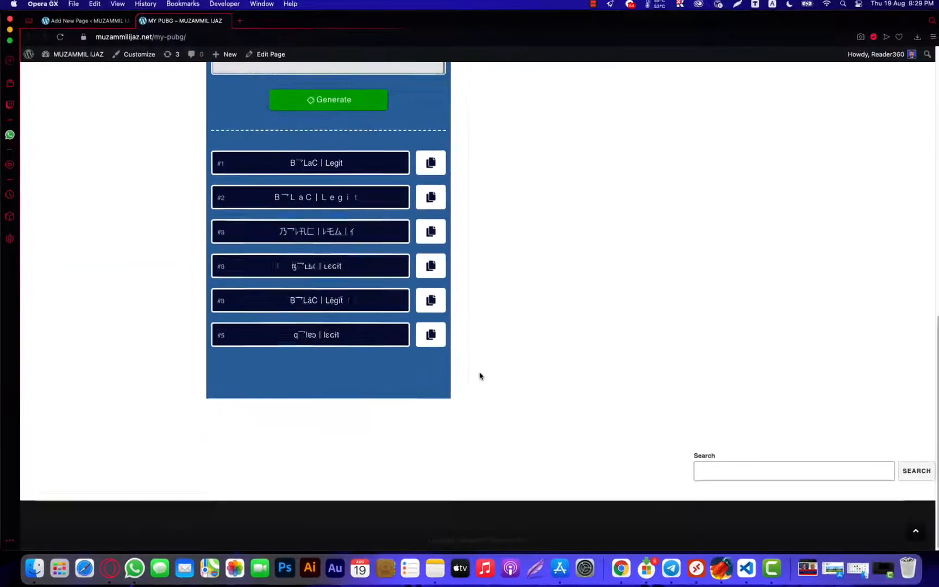
pyautogui.scroll(10, 514, 359)
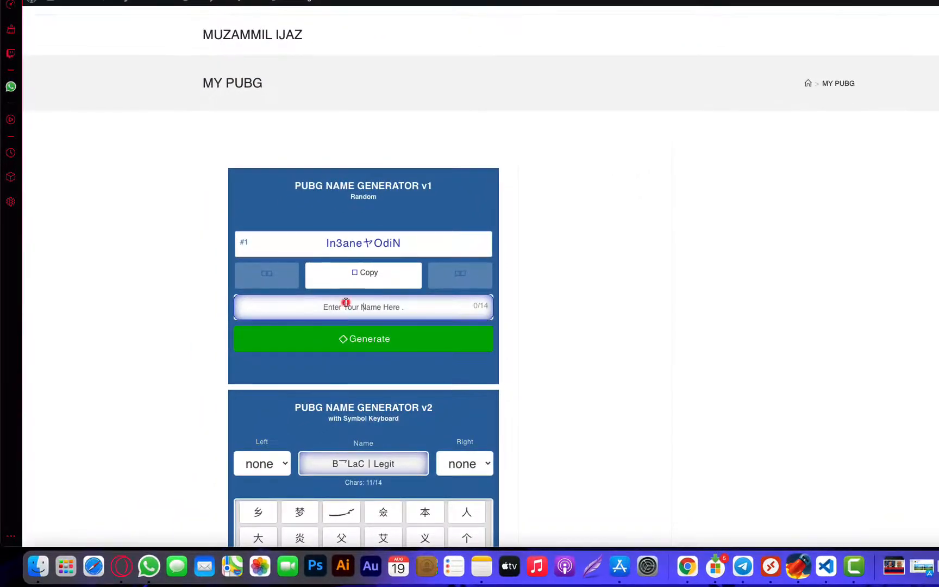
pyautogui.scroll(-3, 318, 227)
pyautogui.scroll(3, 335, 187)
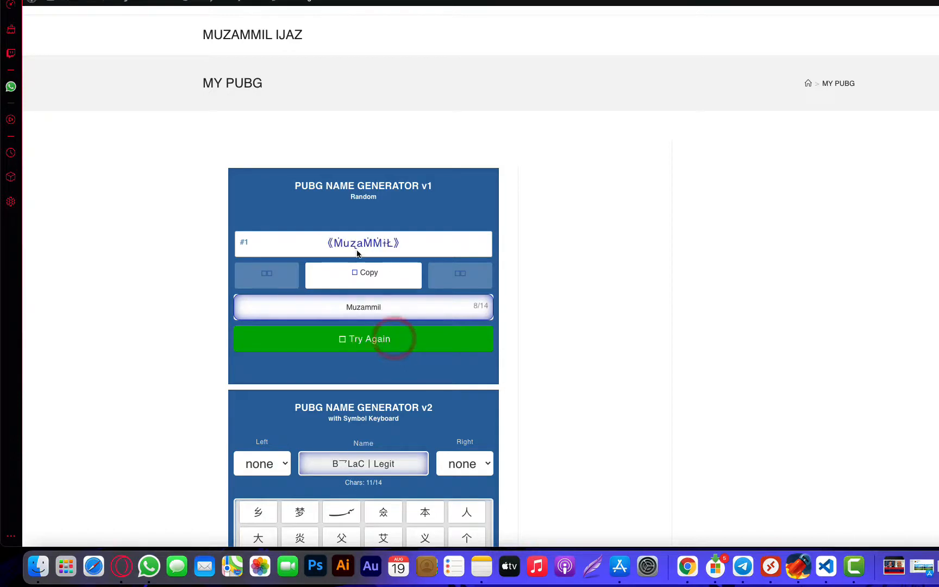
pyautogui.scroll(-2, 398, 429)
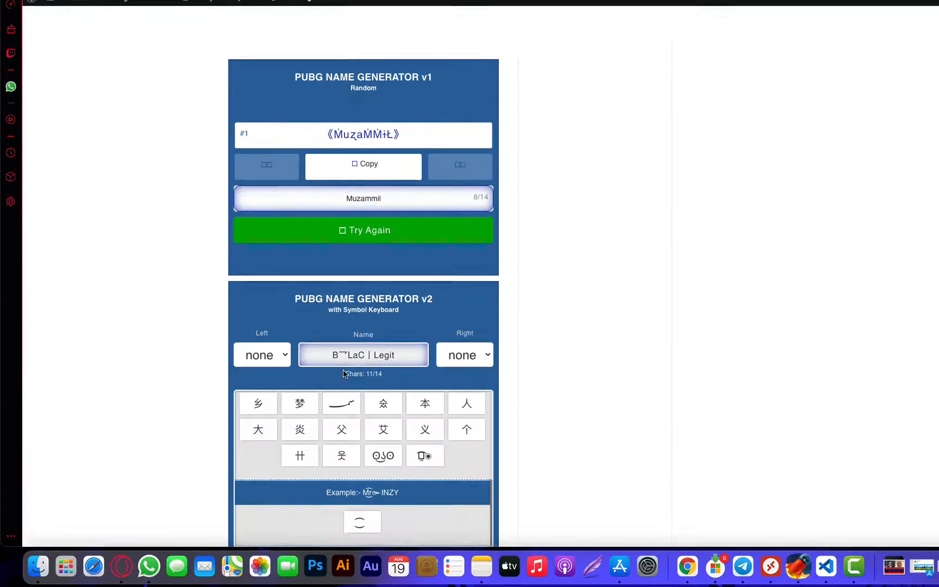
# - Replace the sample name in Generator v2 with the user's name and generate styled versions
pyautogui.tripleClick(371, 356)
pyautogui.press('BackSpace')
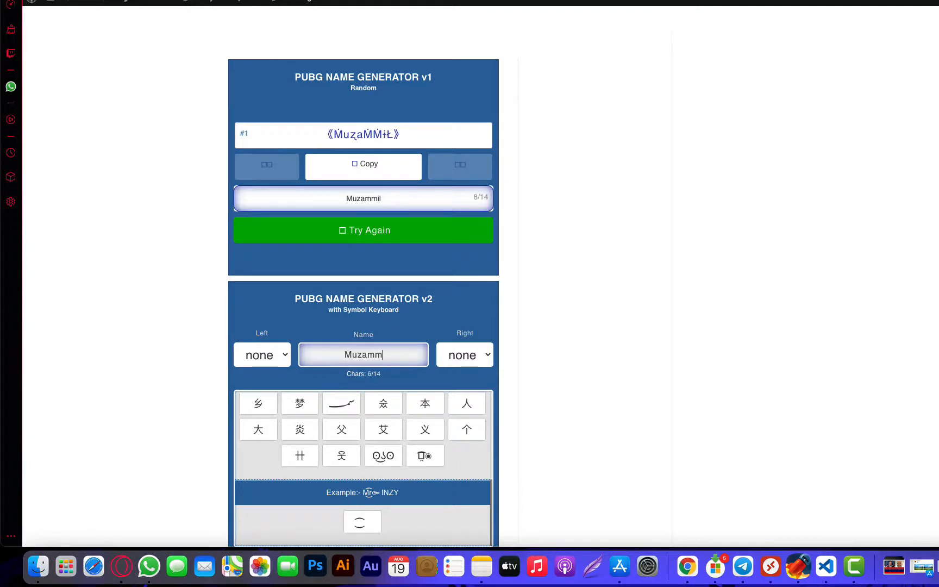
pyautogui.scroll(-2, 483, 311)
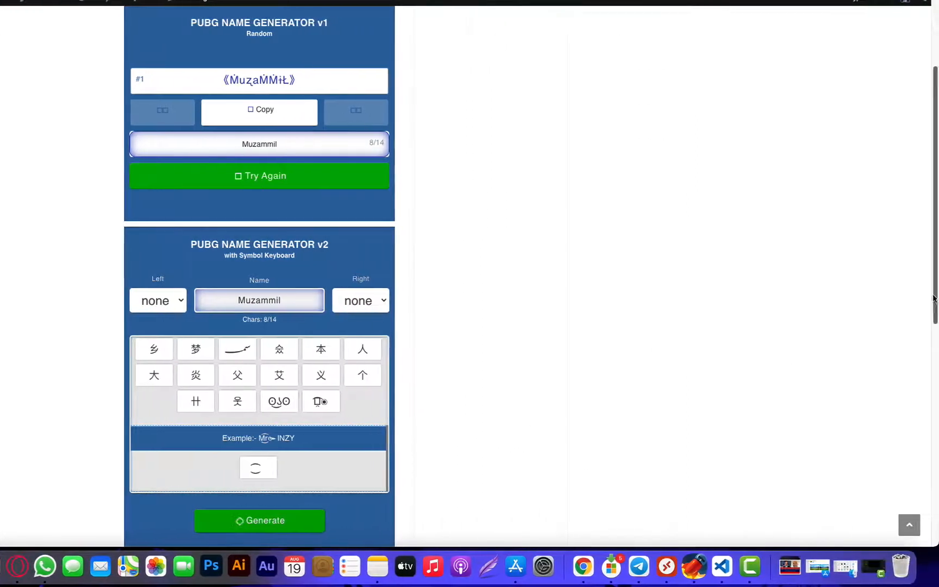
pyautogui.moveTo(935, 298); pyautogui.dragTo(932, 416)
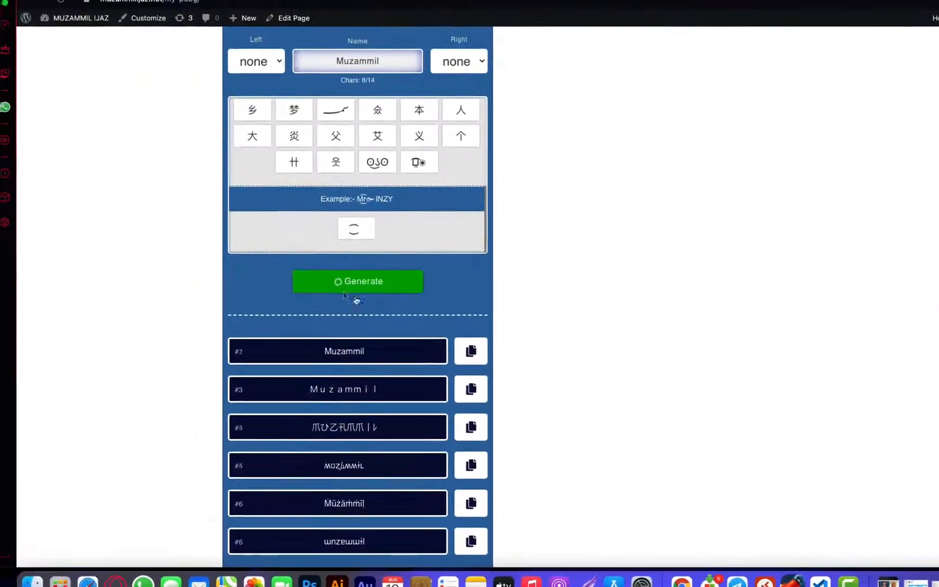
pyautogui.click(365, 285)
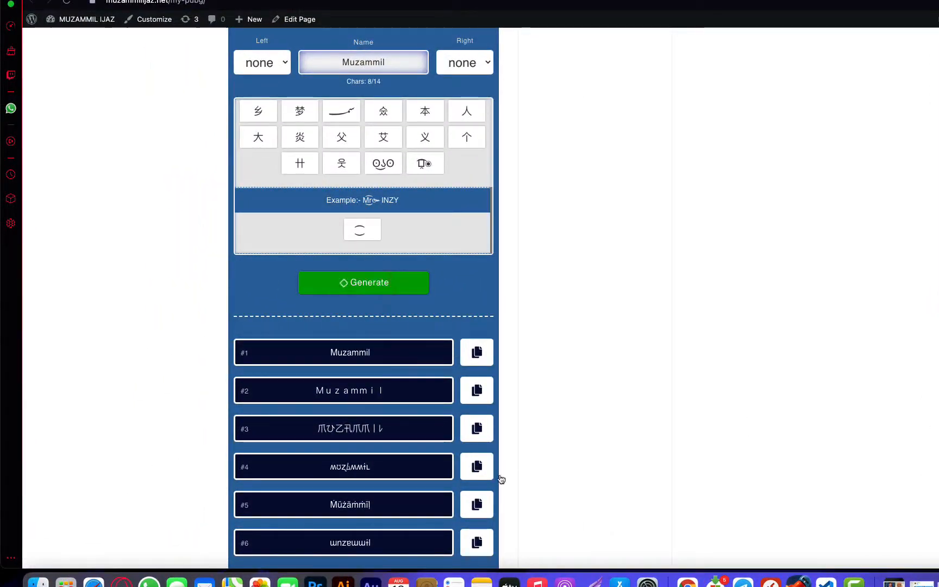
pyautogui.click(386, 281)
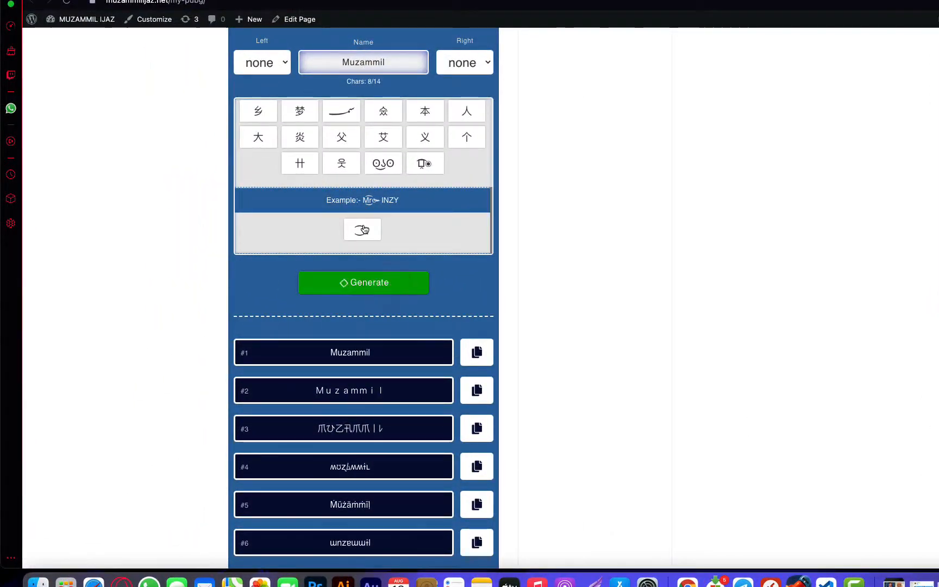
# - Set き as the right symbol and 〆 as the left symbol, then regenerate the names
pyautogui.click(461, 64)
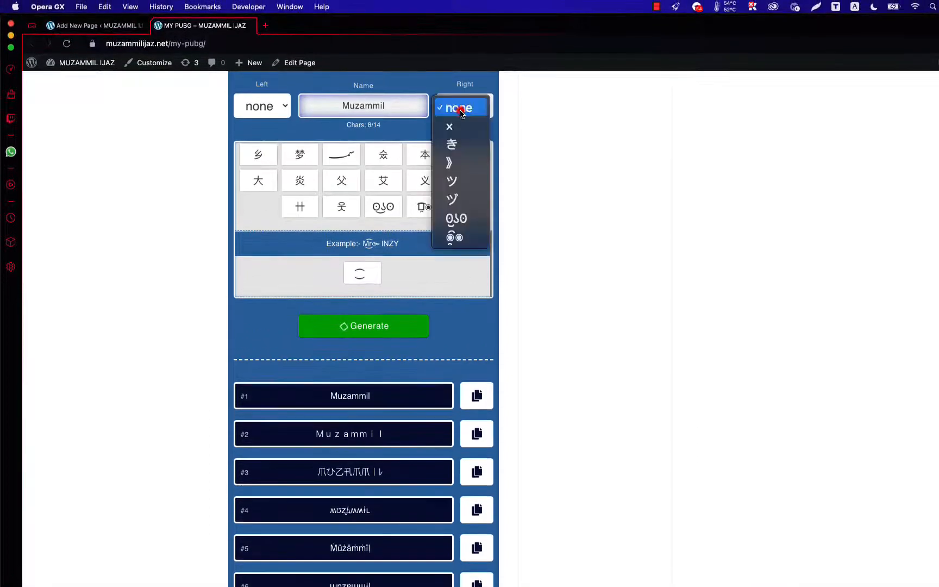
pyautogui.click(454, 153)
pyautogui.click(382, 327)
pyautogui.scroll(1, 429, 203)
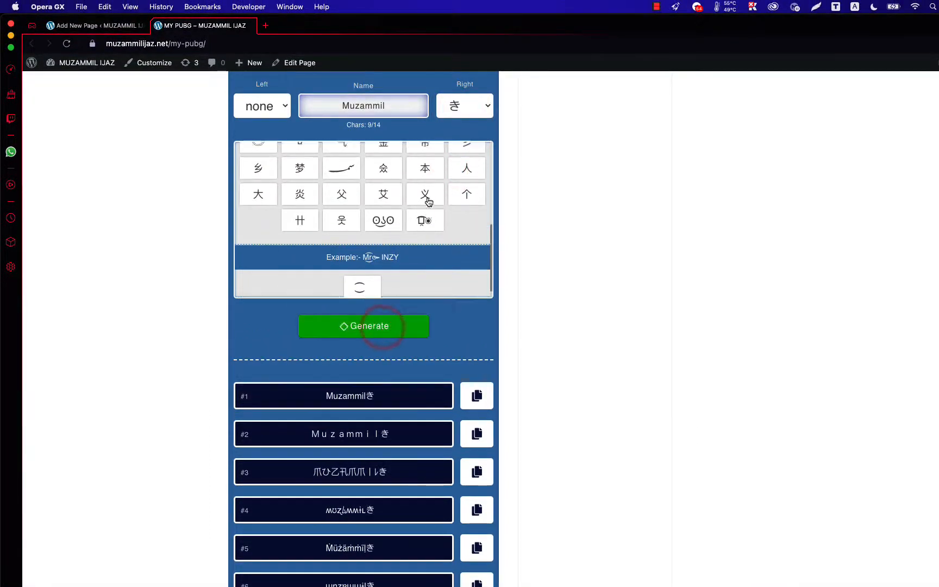
pyautogui.scroll(5, 429, 202)
pyautogui.click(247, 107)
pyautogui.click(260, 179)
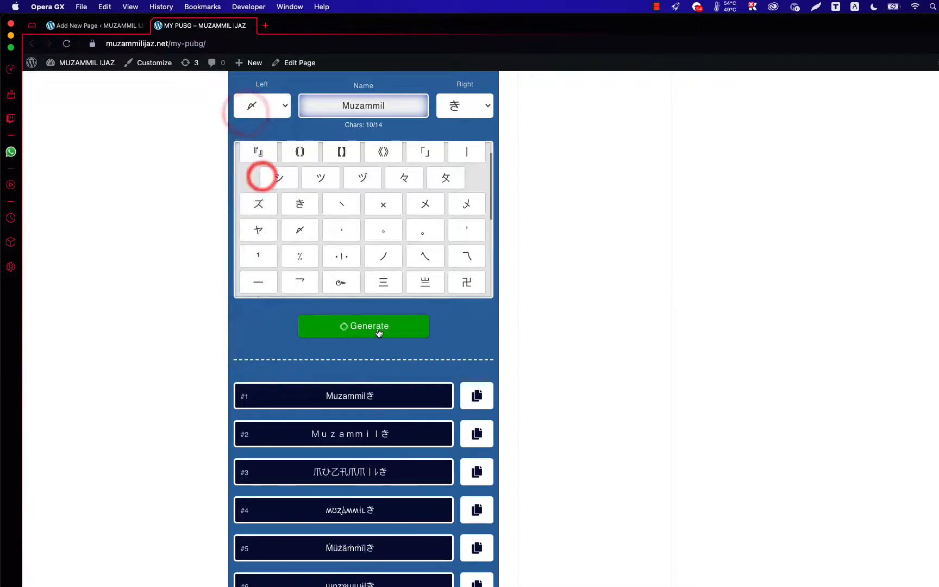
pyautogui.click(379, 329)
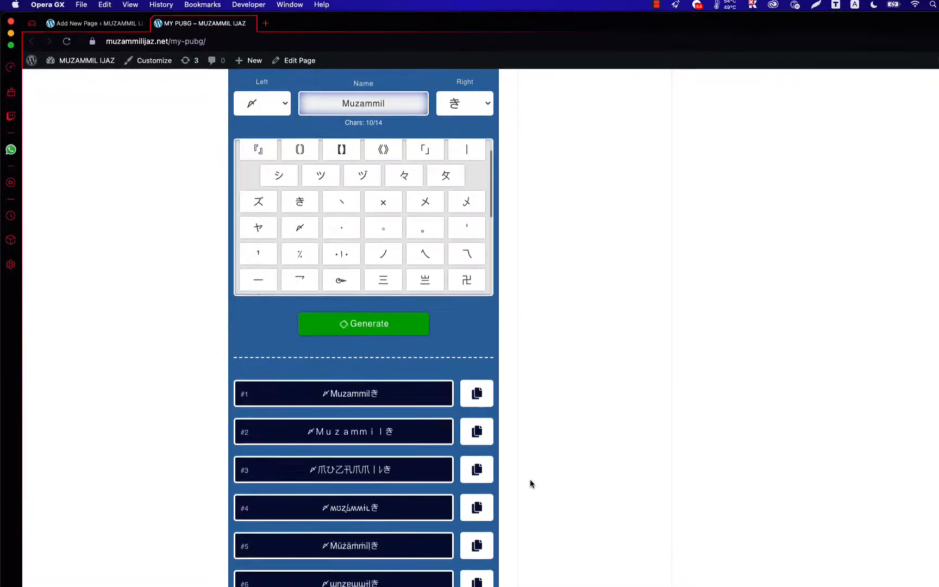
# - Copy generated names #1 and #2, then return to the WordPress editor
pyautogui.click(476, 394)
pyautogui.click(476, 432)
pyautogui.scroll(1, 327, 227)
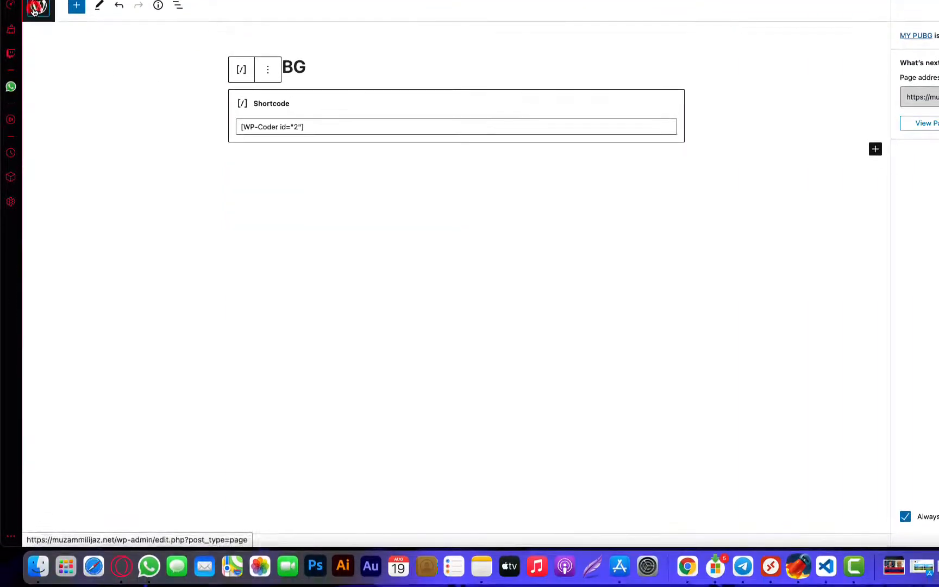
pyautogui.click(39, 17)
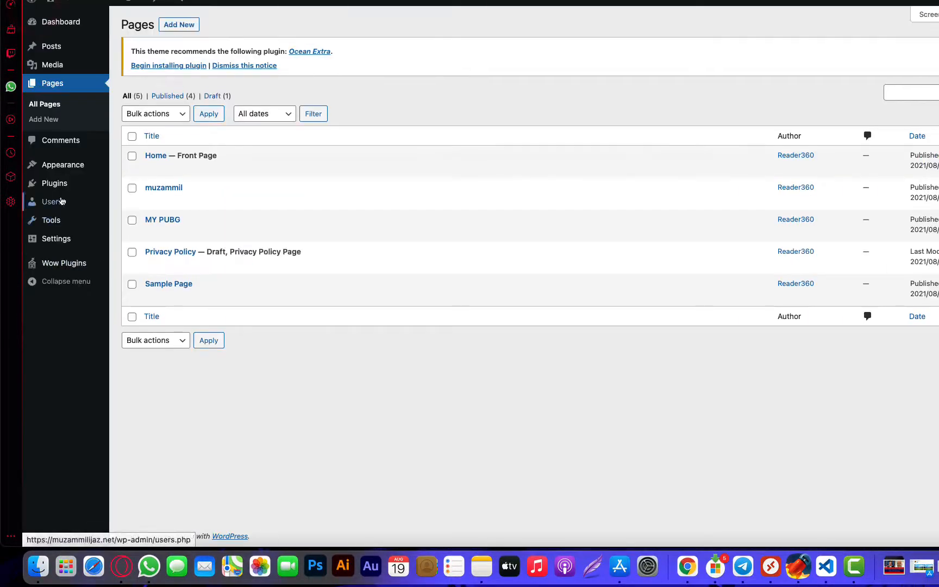
# - Search plugins for 'font a', install and activate Font Awesome, and return to the MY PUBG page
pyautogui.moveTo(63, 190)
pyautogui.click(136, 200)
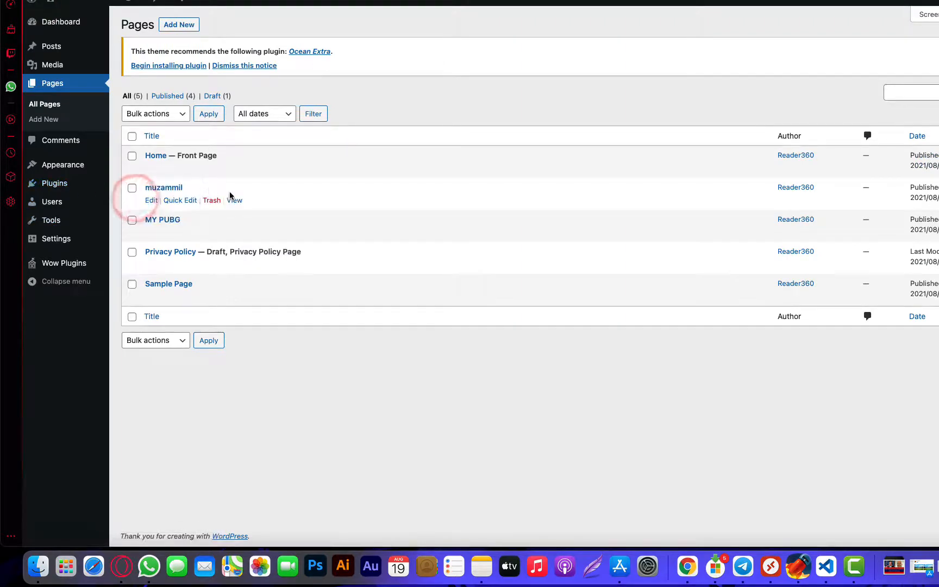
pyautogui.click(895, 101)
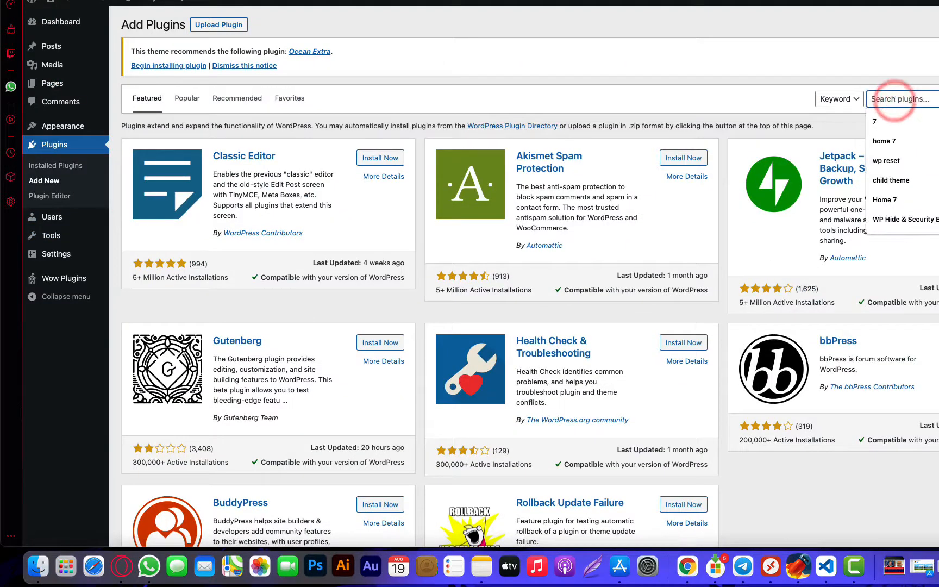
pyautogui.write('fon')
pyautogui.write('t')
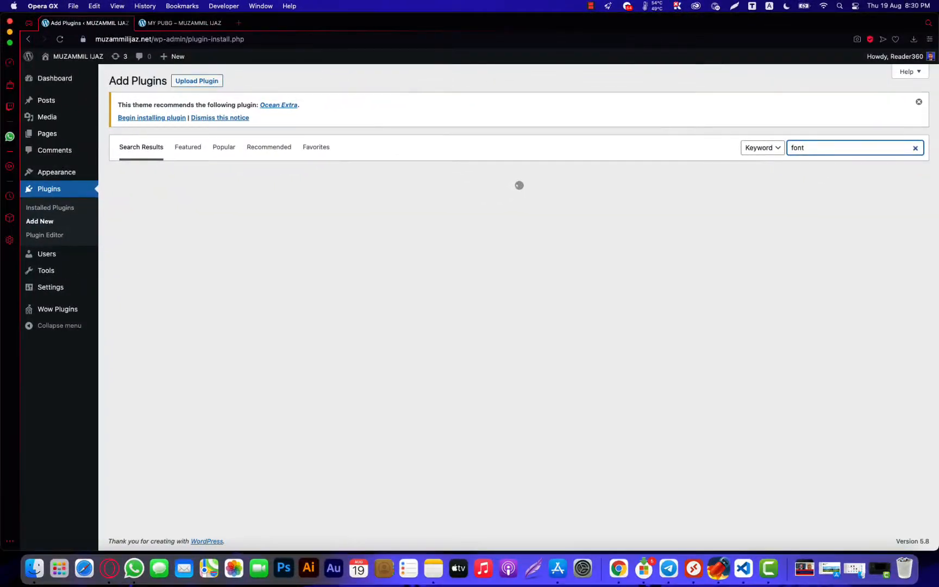
pyautogui.write(' a')
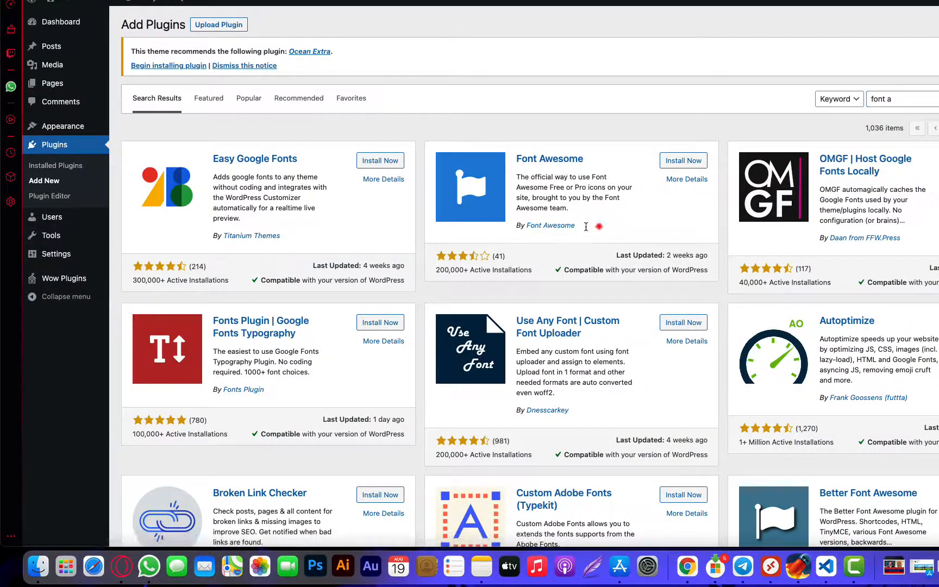
pyautogui.tripleClick(597, 225)
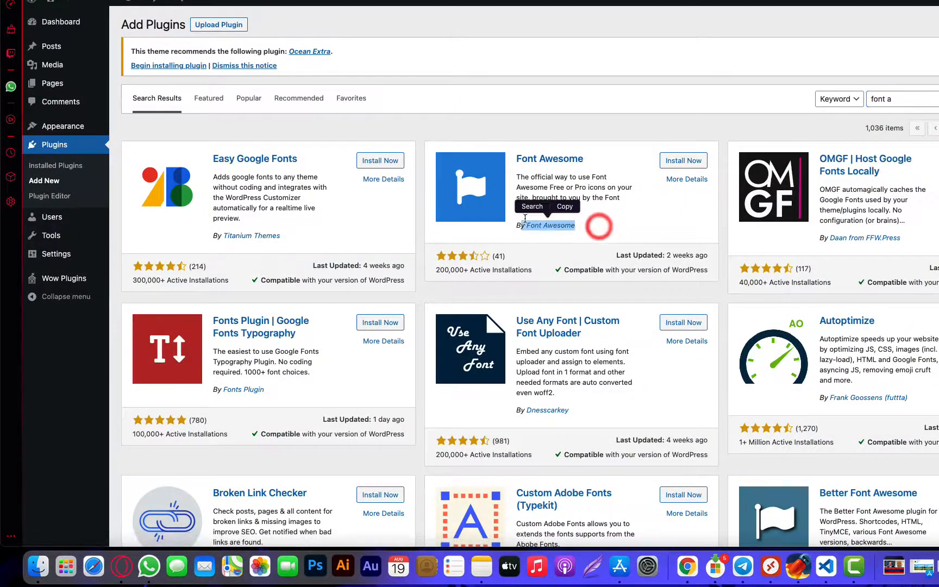
pyautogui.tripleClick(586, 157)
pyautogui.click(700, 160)
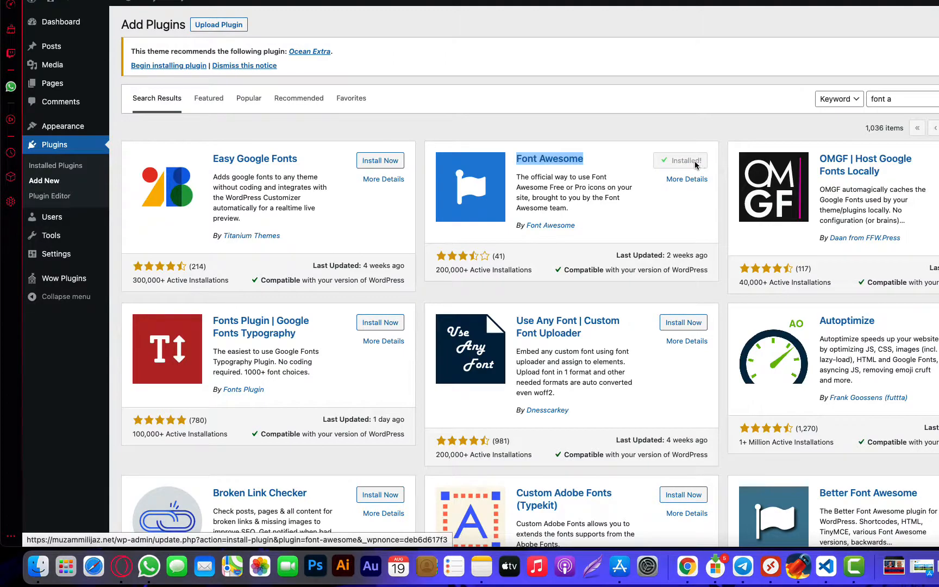
pyautogui.click(695, 163)
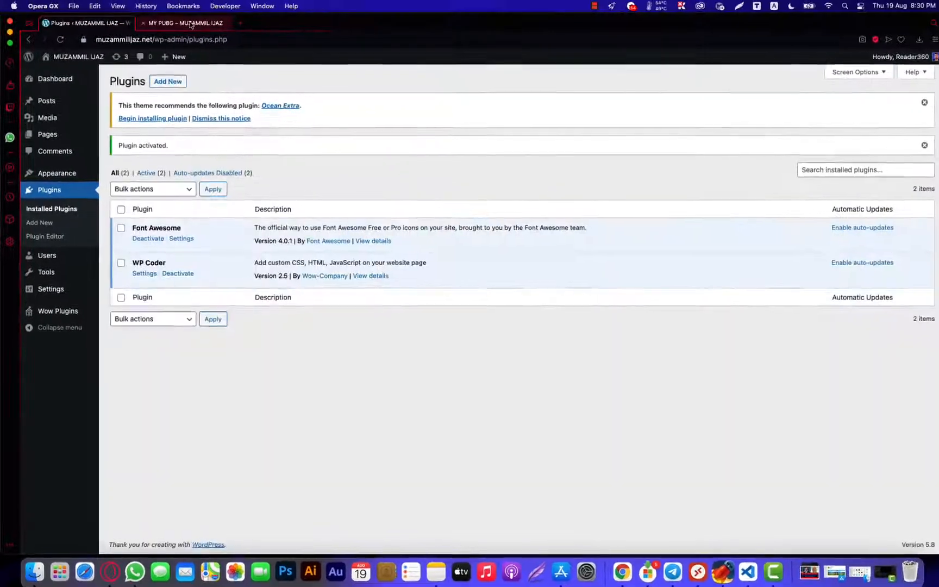
pyautogui.click(191, 25)
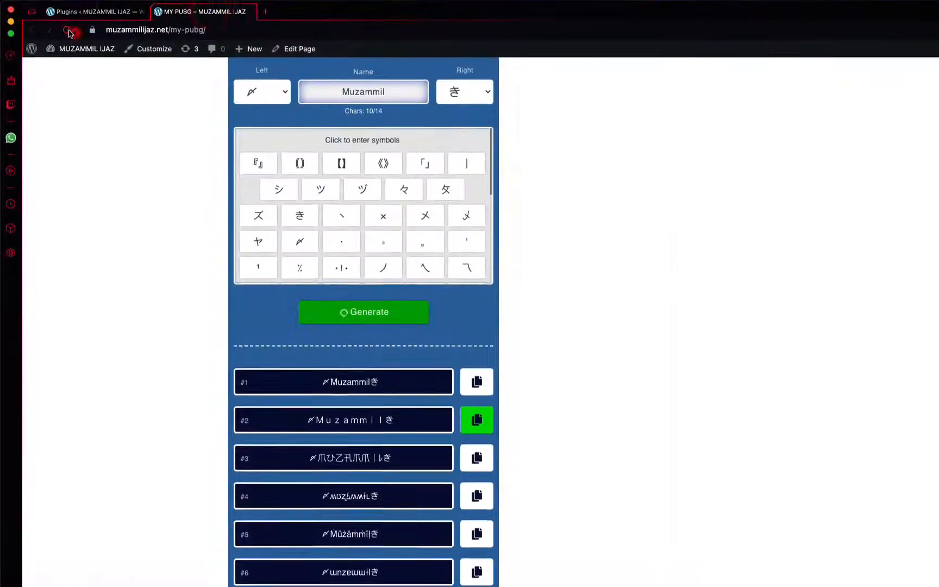
# - Reload the live MY PUBG page and generate a Generator v1 name from 'akram'
pyautogui.click(69, 5)
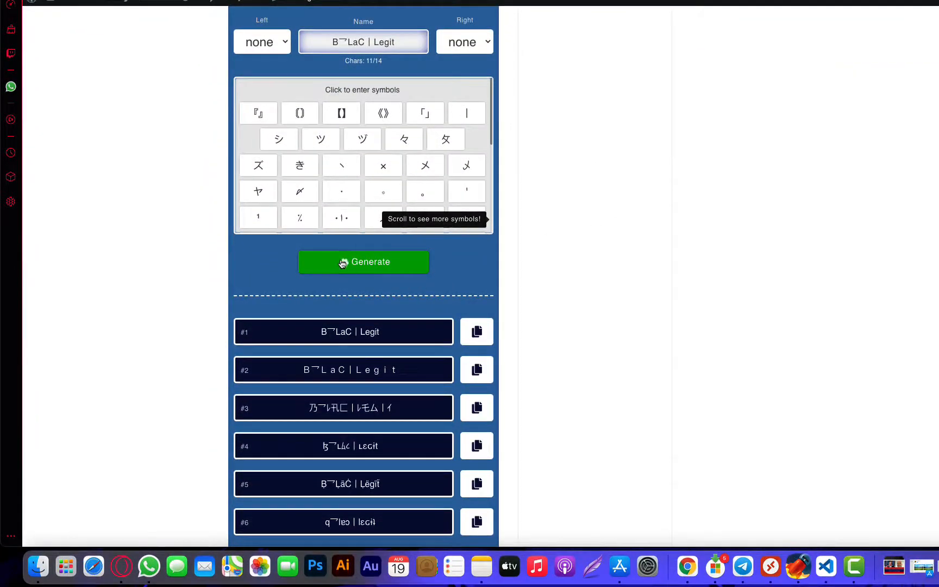
pyautogui.scroll(5, 343, 263)
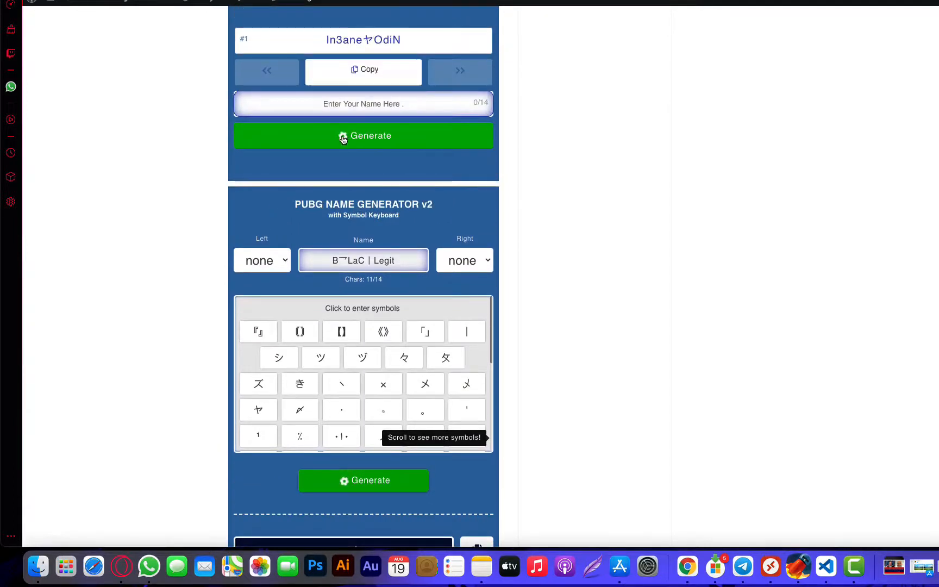
pyautogui.scroll(2, 344, 140)
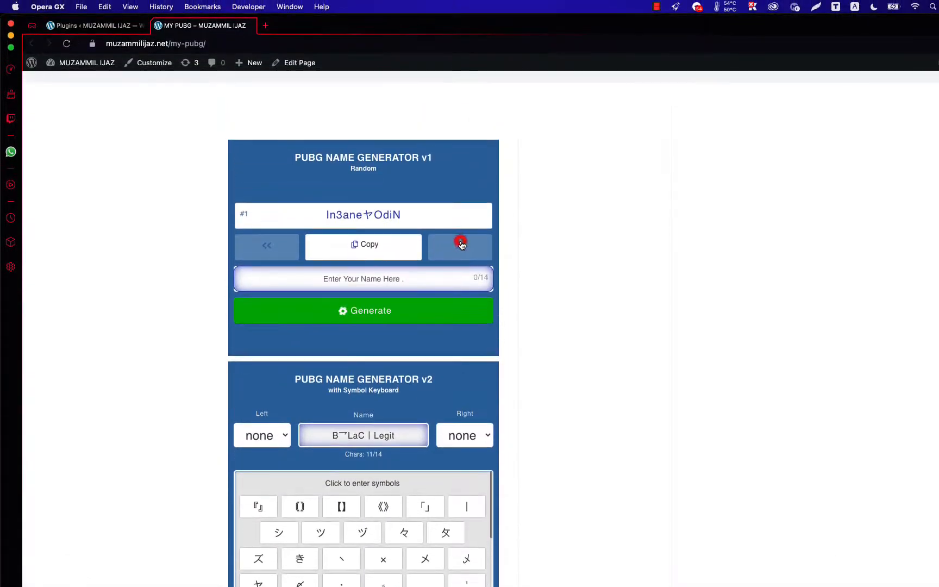
pyautogui.click(304, 241)
pyautogui.click(388, 287)
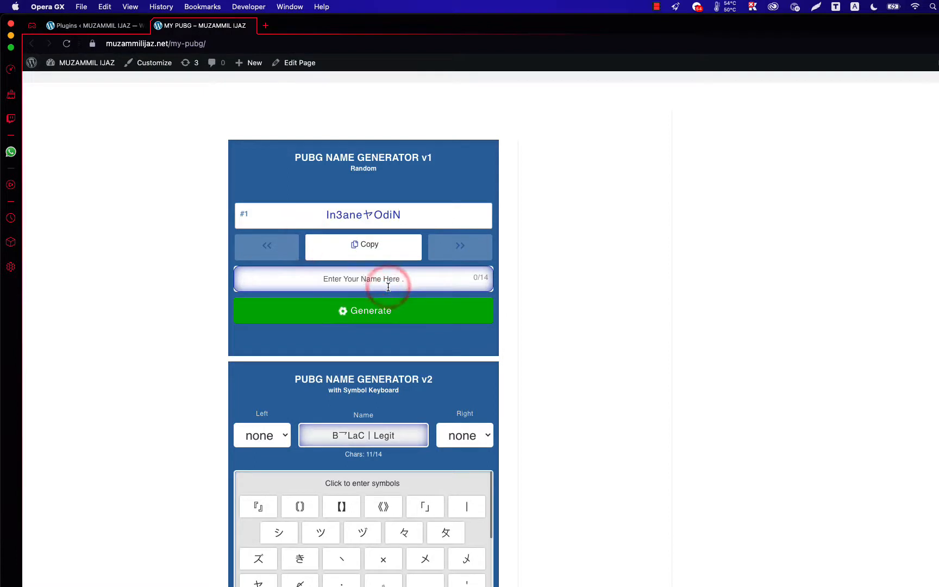
pyautogui.write('ijaz')
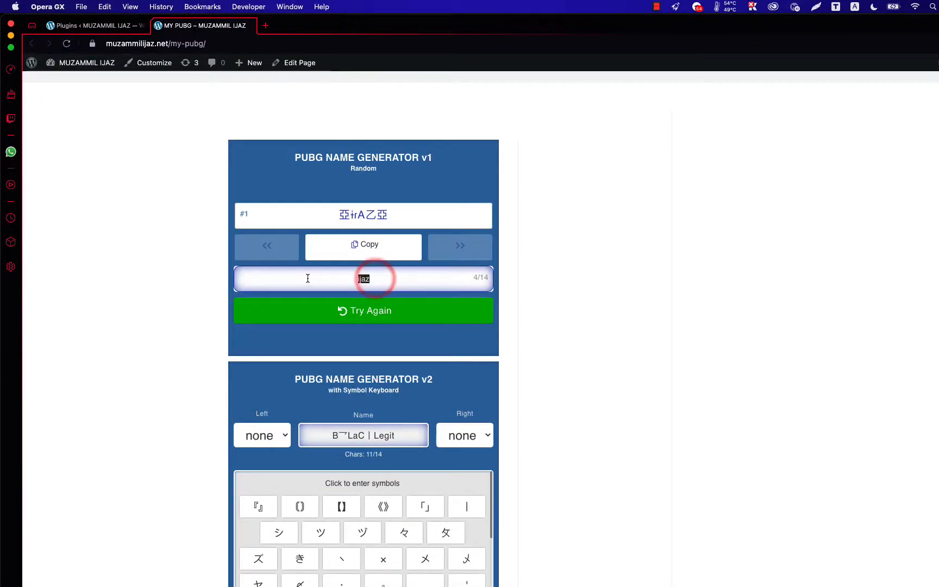
pyautogui.write('akram')
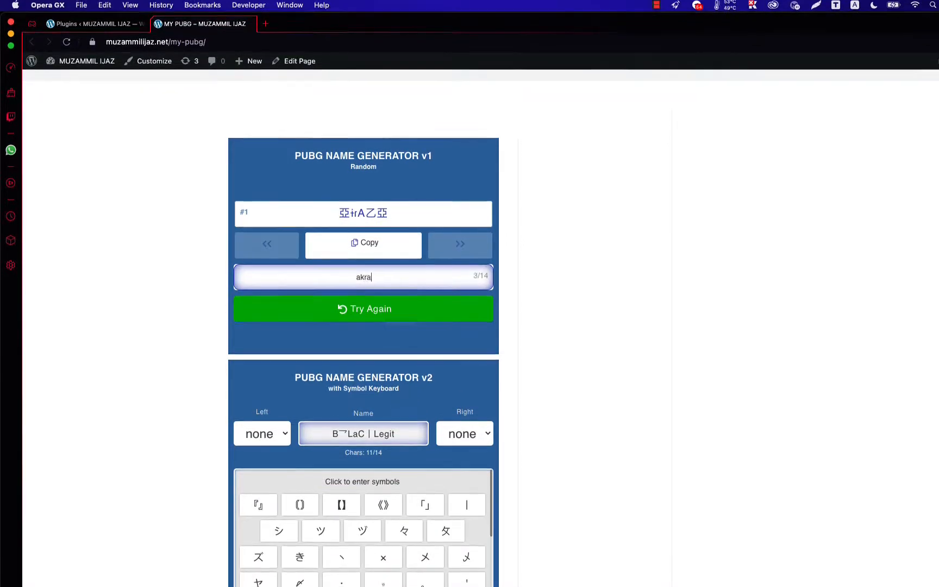
pyautogui.click(382, 320)
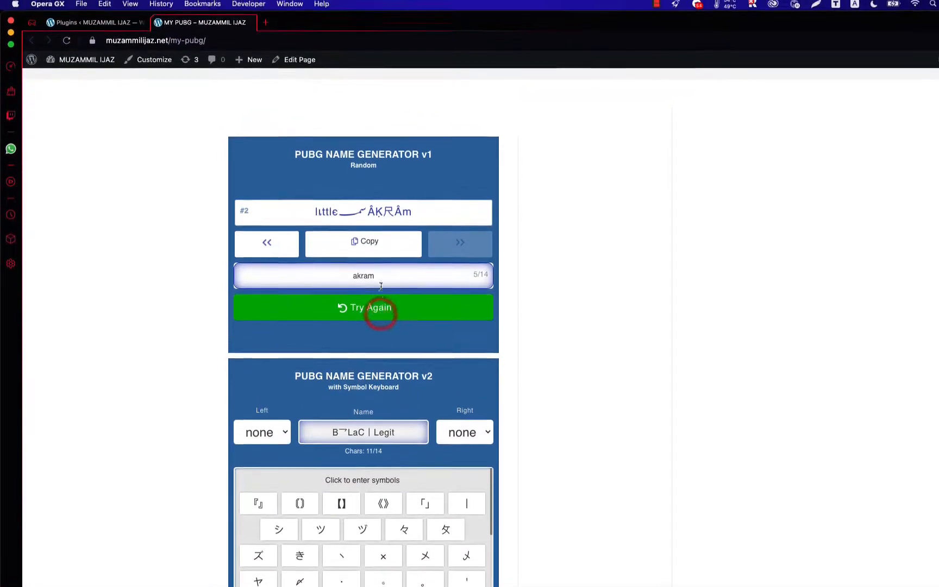
# - Cycle back and forth through Generator v1's random name results with « and »
pyautogui.click(270, 245)
pyautogui.click(463, 248)
pyautogui.click(271, 247)
pyautogui.click(485, 246)
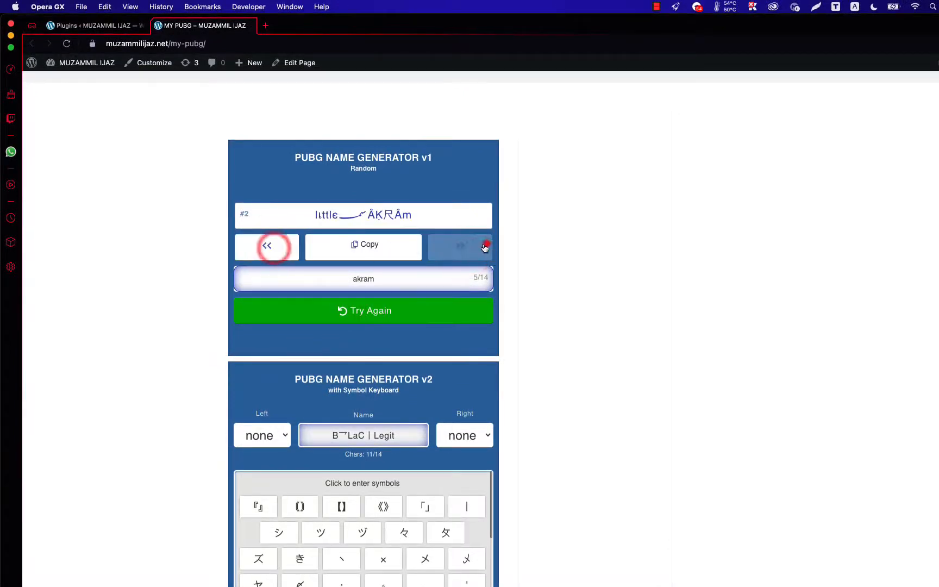
pyautogui.click(248, 249)
pyautogui.click(467, 256)
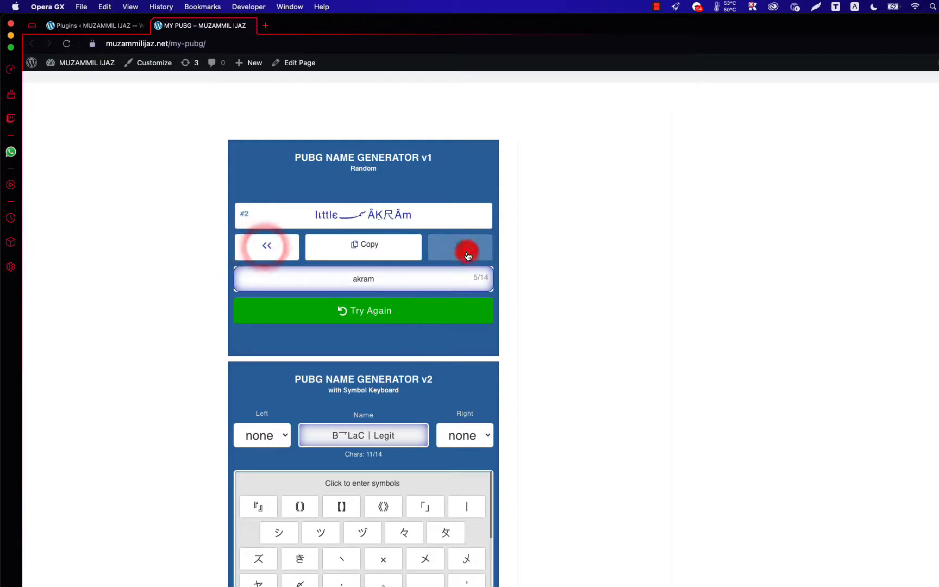
pyautogui.scroll(-10, 473, 380)
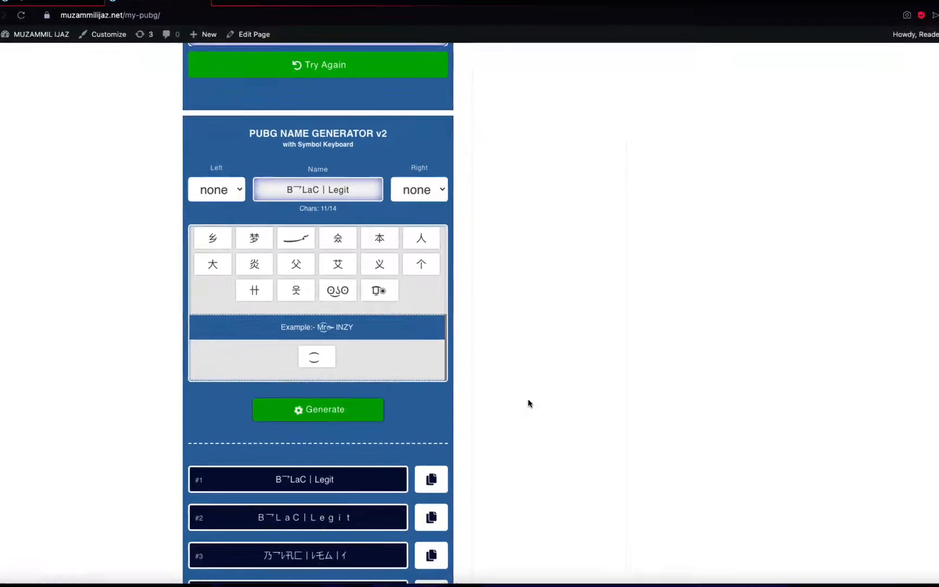
# - Preview the generator page at a phone-like width in DevTools' device mode, then close DevTools
pyautogui.rightClick(573, 424)
pyautogui.click(500, 538)
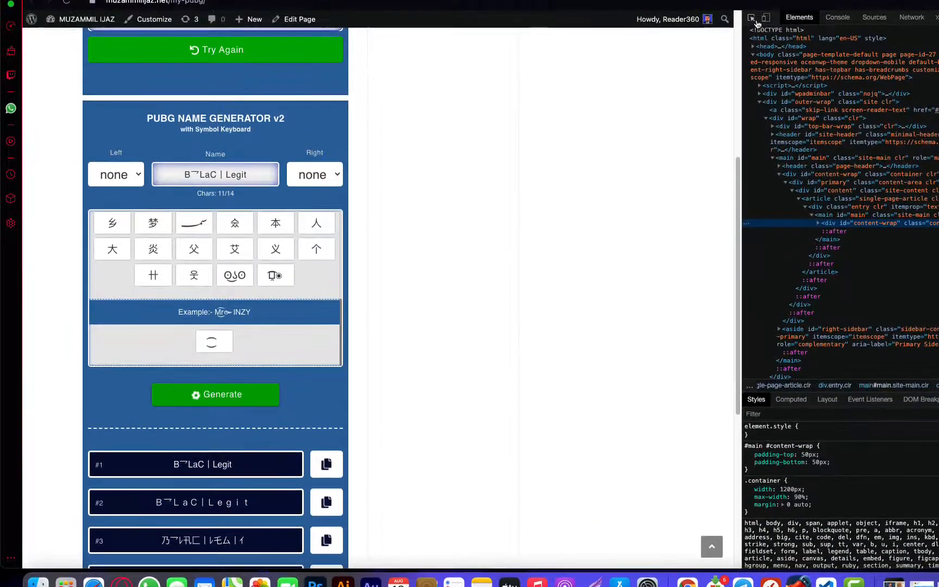
pyautogui.click(765, 18)
pyautogui.moveTo(497, 281); pyautogui.dragTo(546, 306)
pyautogui.press('super+alt+i')
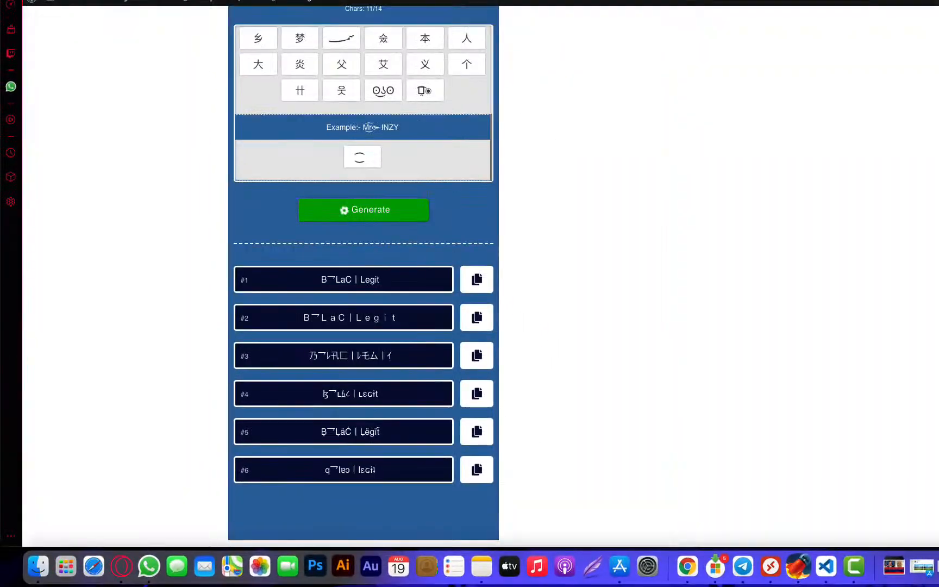
pyautogui.scroll(10, 367, 140)
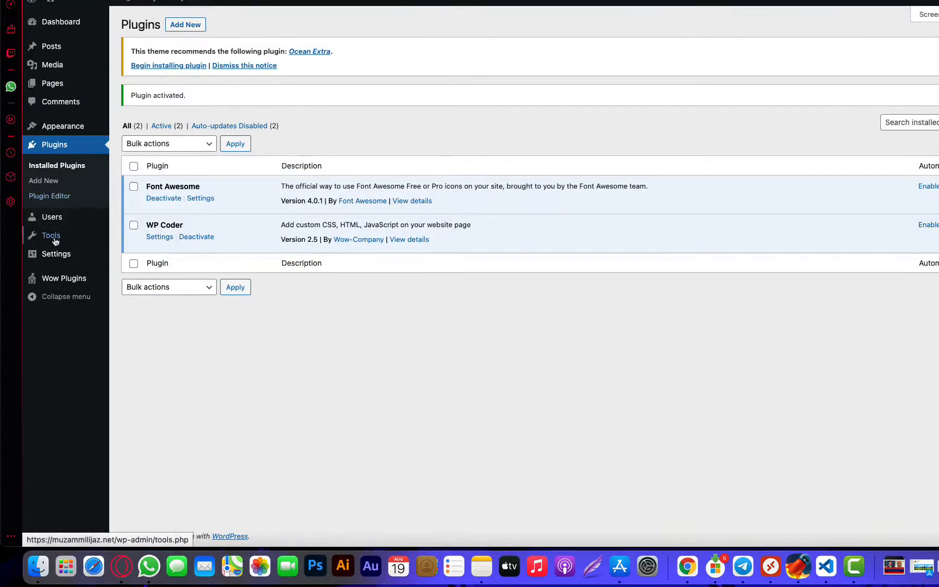
# - Search plugins for 'Elementor', then install and activate Elementor Website Builder
pyautogui.click(43, 180)
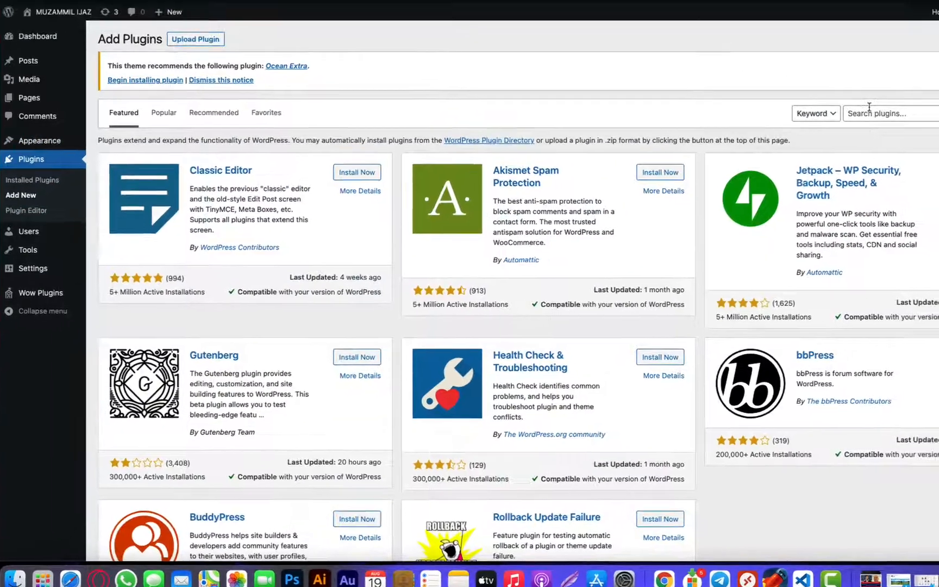
pyautogui.click(876, 97)
pyautogui.write('El')
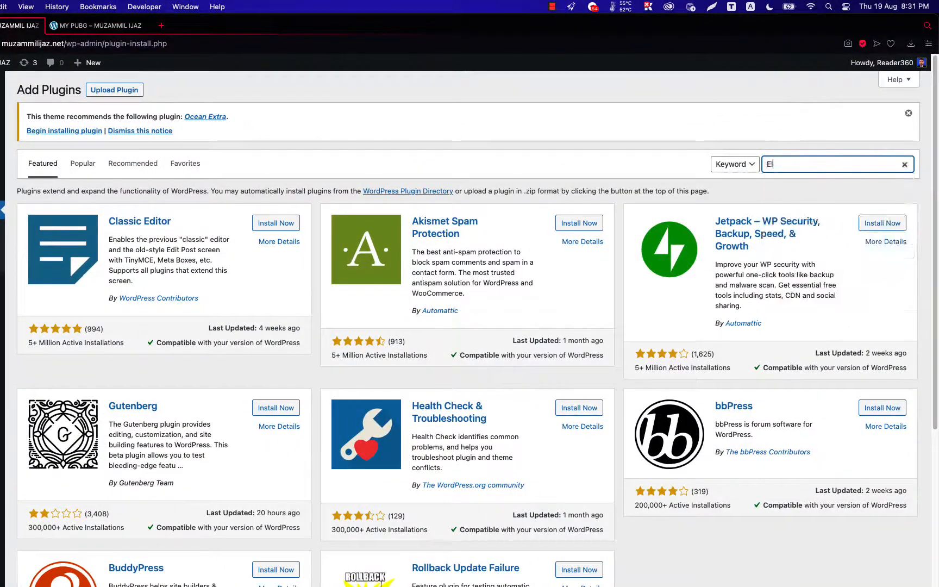
pyautogui.write('ementor')
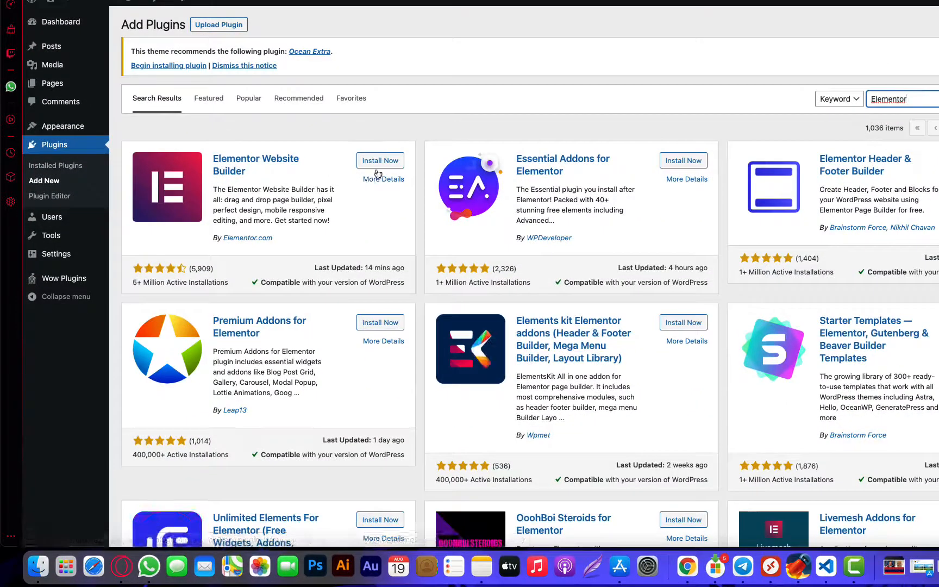
pyautogui.click(341, 204)
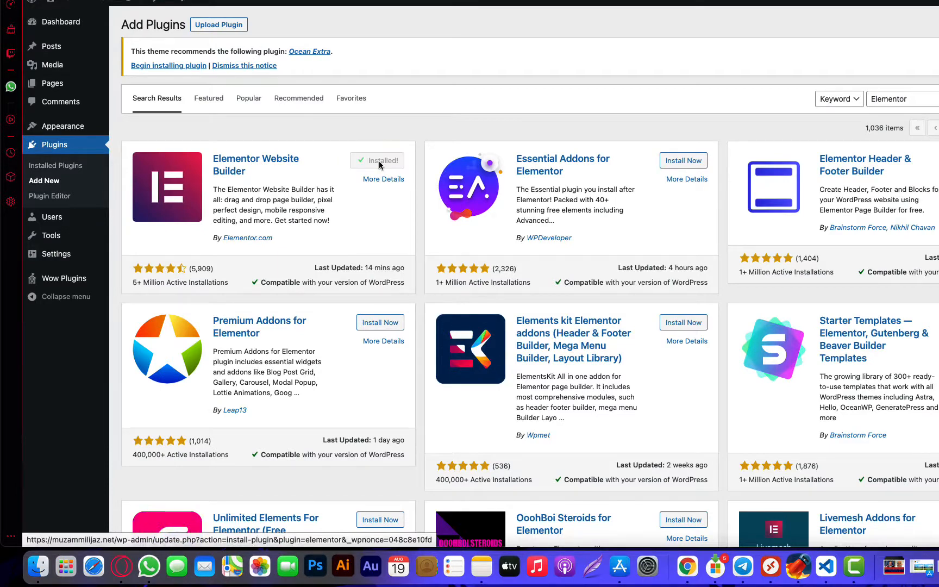
pyautogui.click(379, 163)
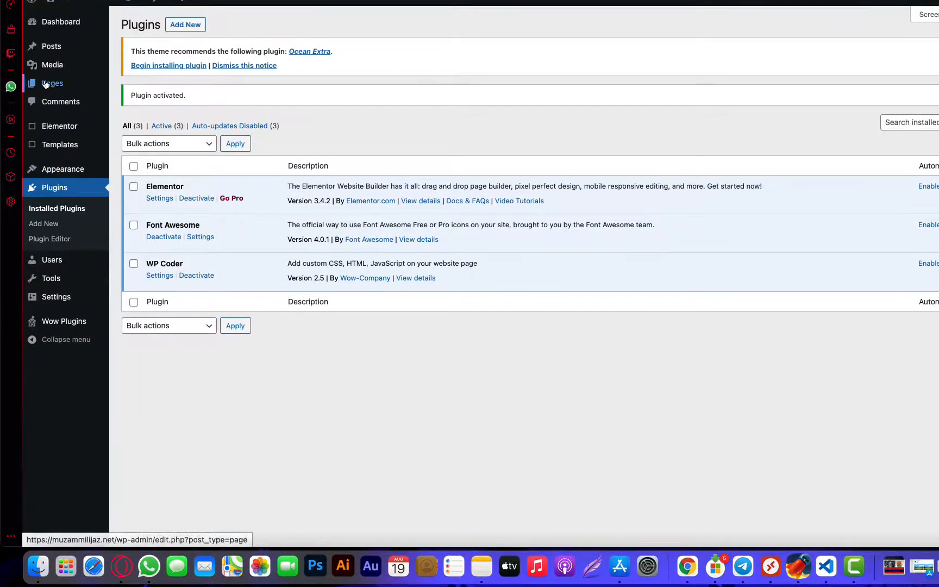
# - Publish a new page titled with the user's name followed by PUBG, and open it in Elementor
pyautogui.moveTo(46, 85)
pyautogui.click(142, 100)
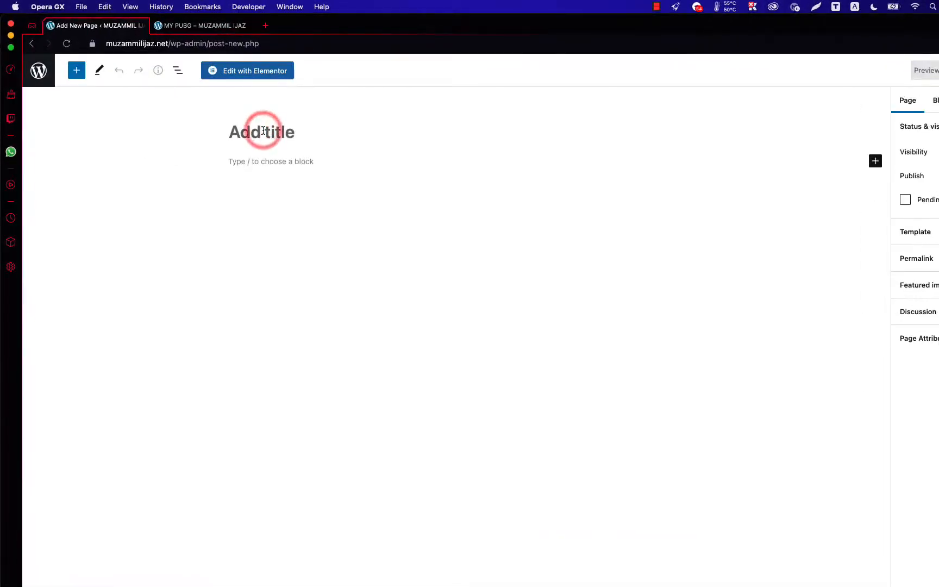
pyautogui.write('Ij')
pyautogui.press('BackSpace')
pyautogui.press('BackSpace')
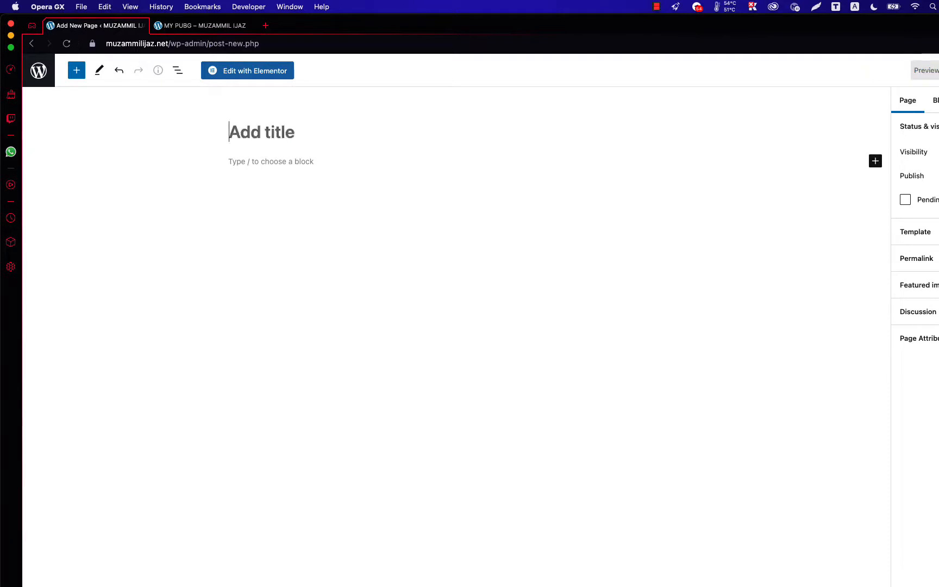
pyautogui.write('Muzammil ijaz')
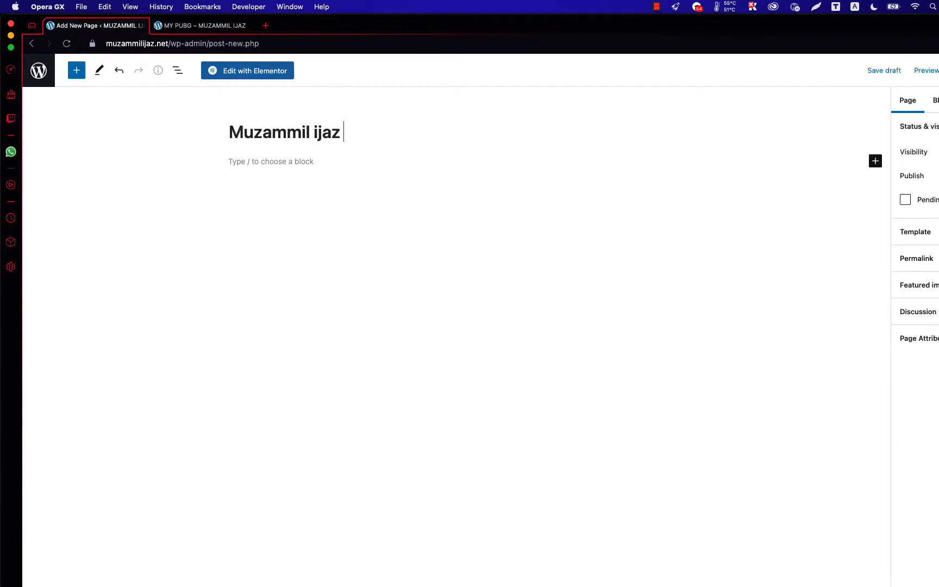
pyautogui.write('BG')
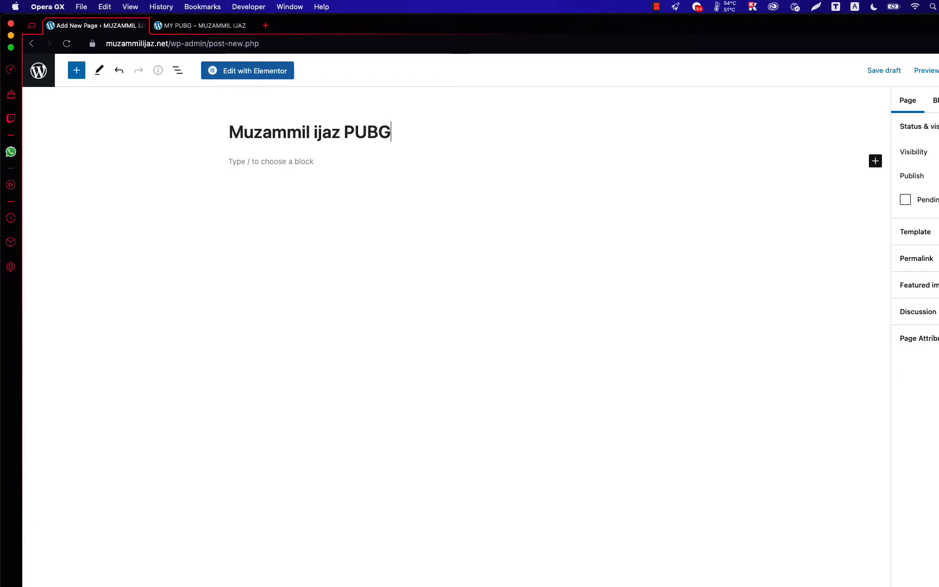
pyautogui.click(879, 72)
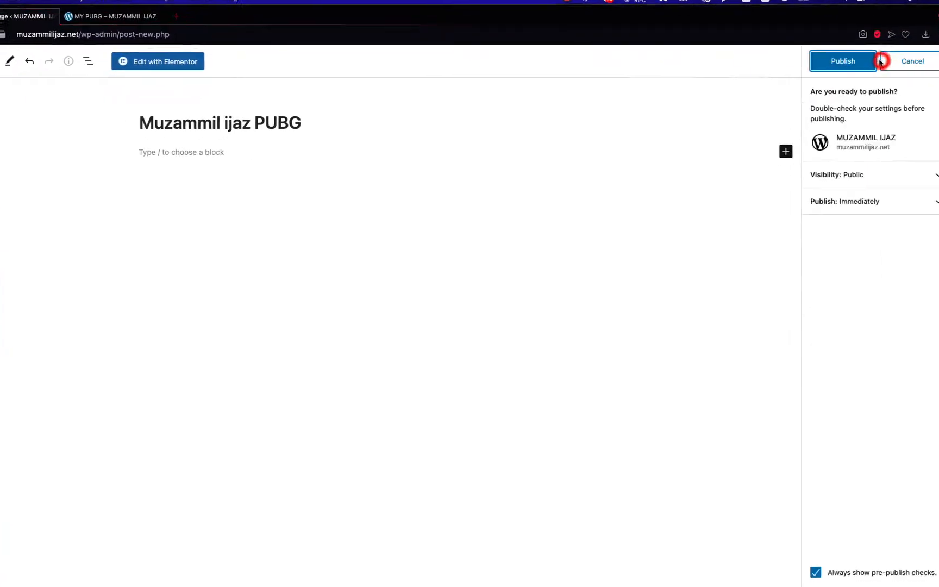
pyautogui.click(858, 71)
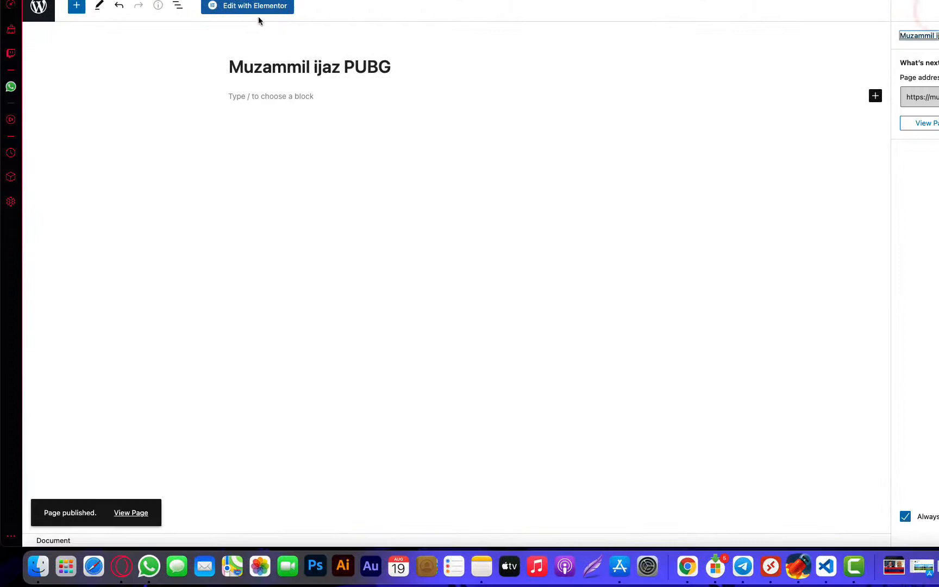
pyautogui.click(255, 7)
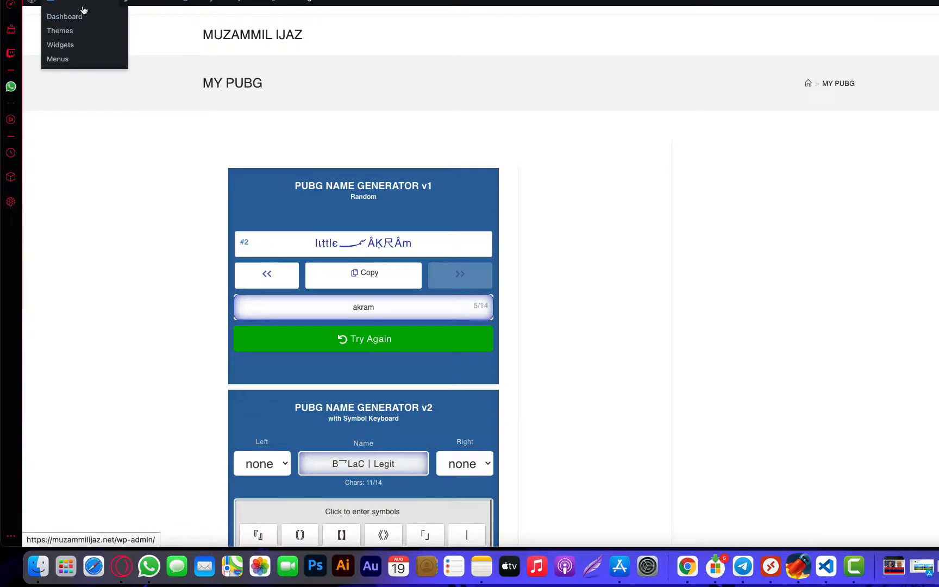
# - Open WP Coder's snippet list from Wow Plugins in the dashboard tab, then return to Elementor
pyautogui.click(71, 15)
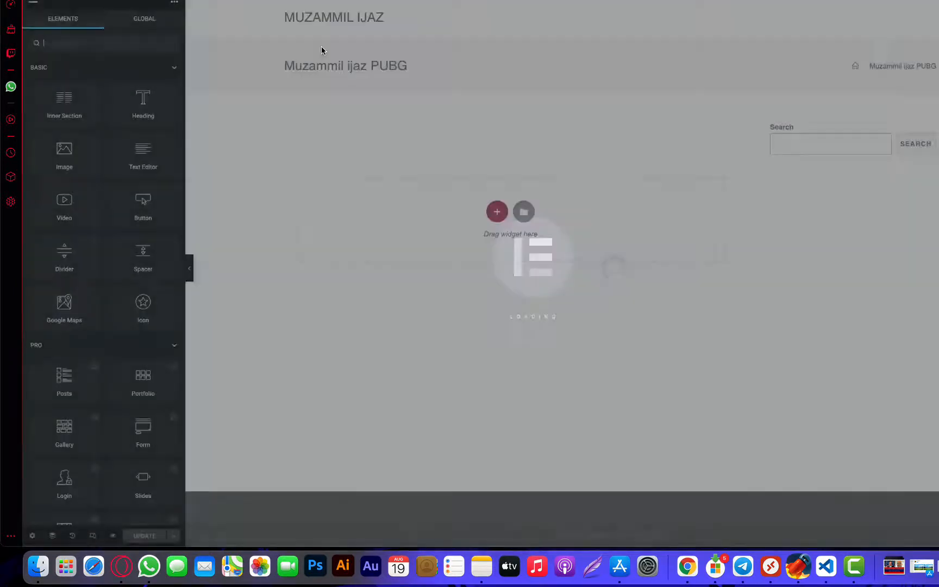
pyautogui.hotkey('ctrl', 'Tab')
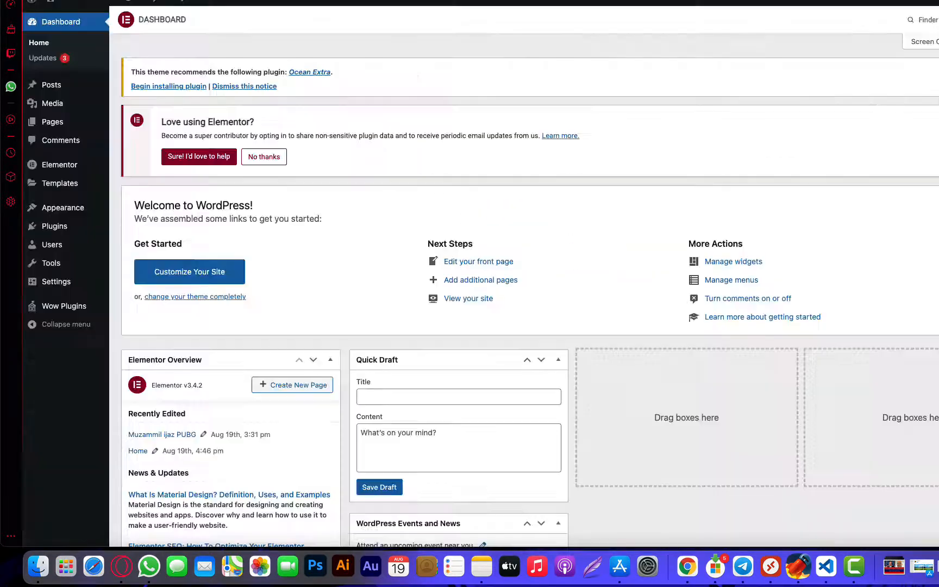
pyautogui.moveTo(78, 306)
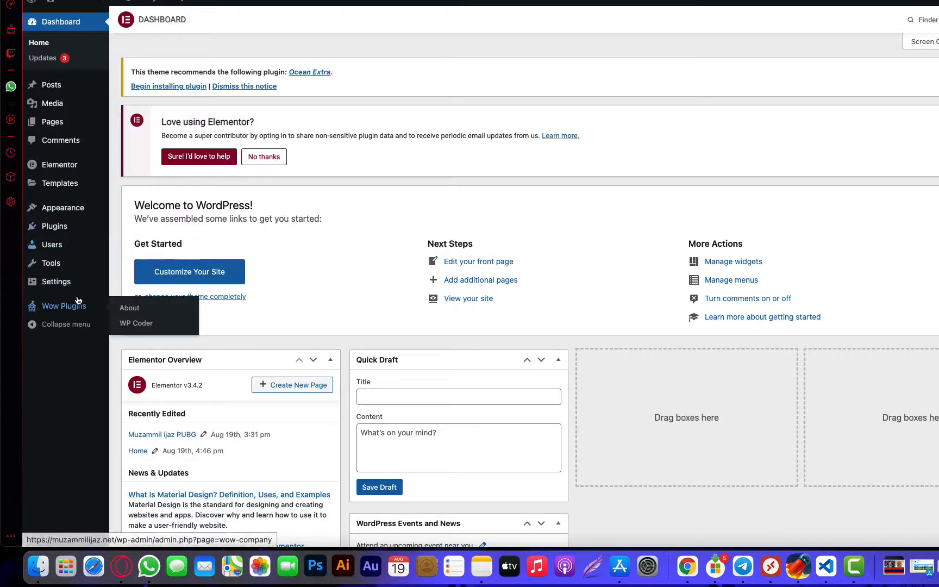
pyautogui.click(142, 323)
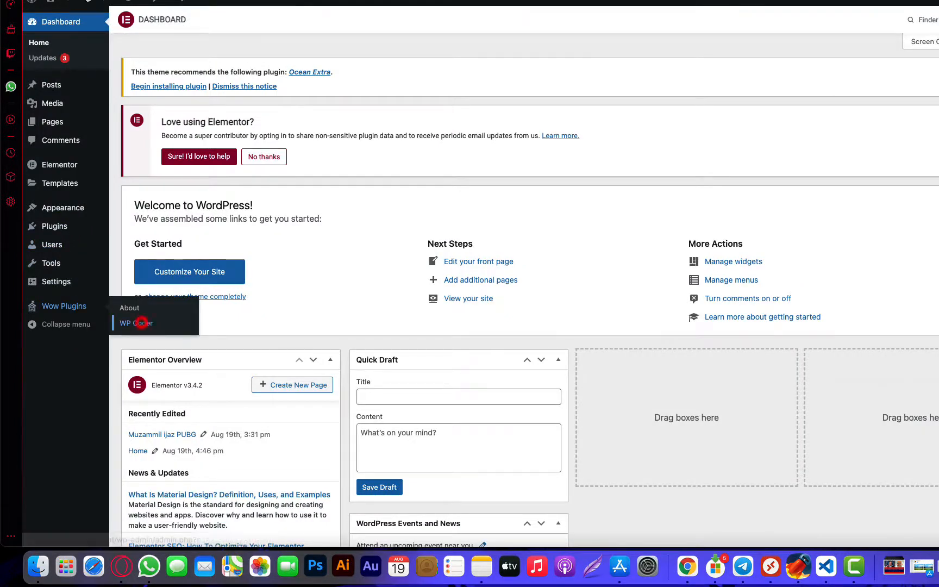
pyautogui.hotkey('ctrl', 'Tab')
# - Drop a Shortcode widget, found by searching 'sho', onto the page and focus its shortcode field
pyautogui.click(489, 213)
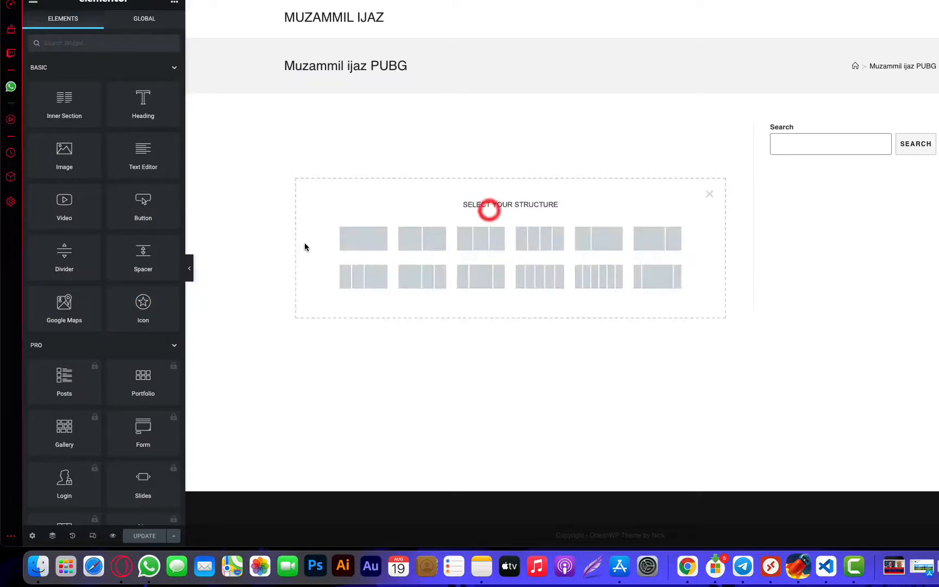
pyautogui.click(84, 66)
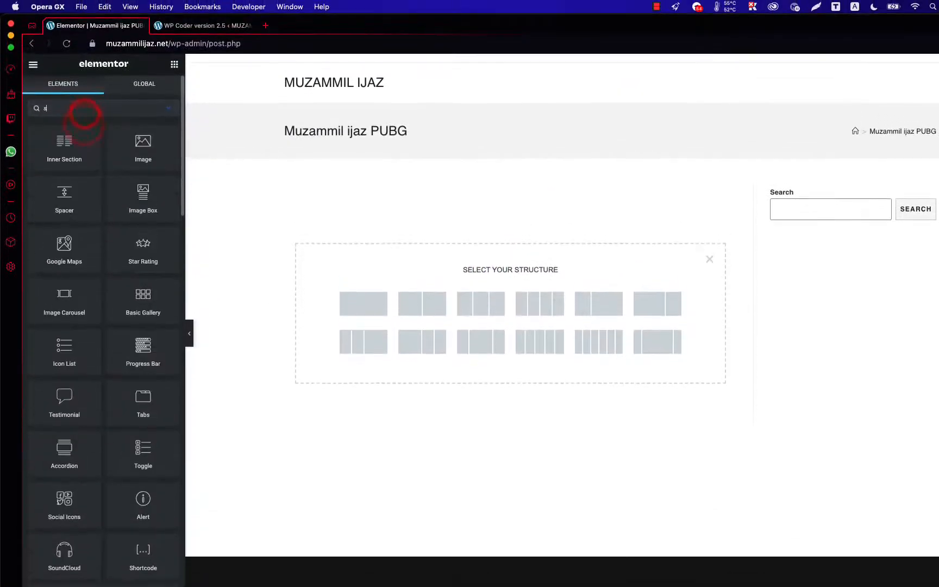
pyautogui.write('sho')
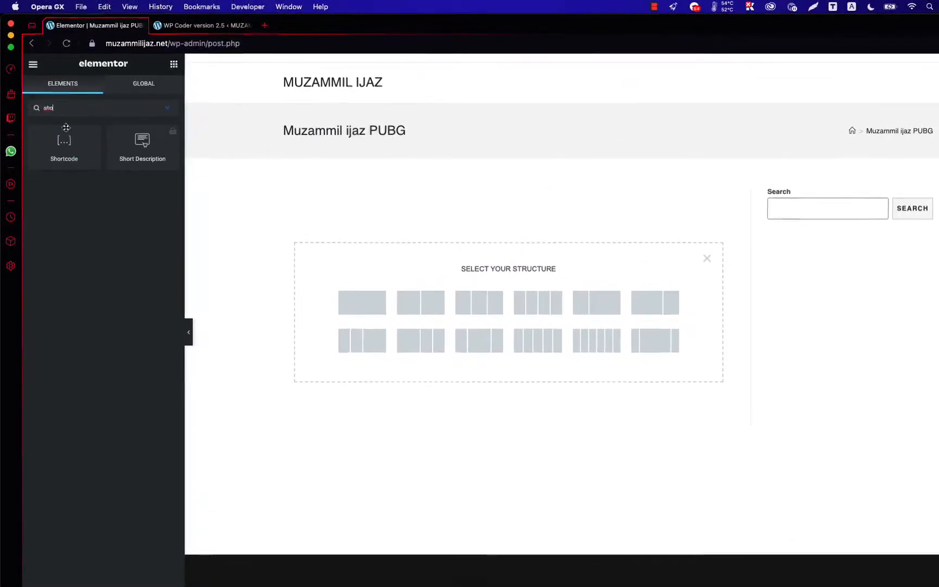
pyautogui.moveTo(64, 146); pyautogui.dragTo(460, 336)
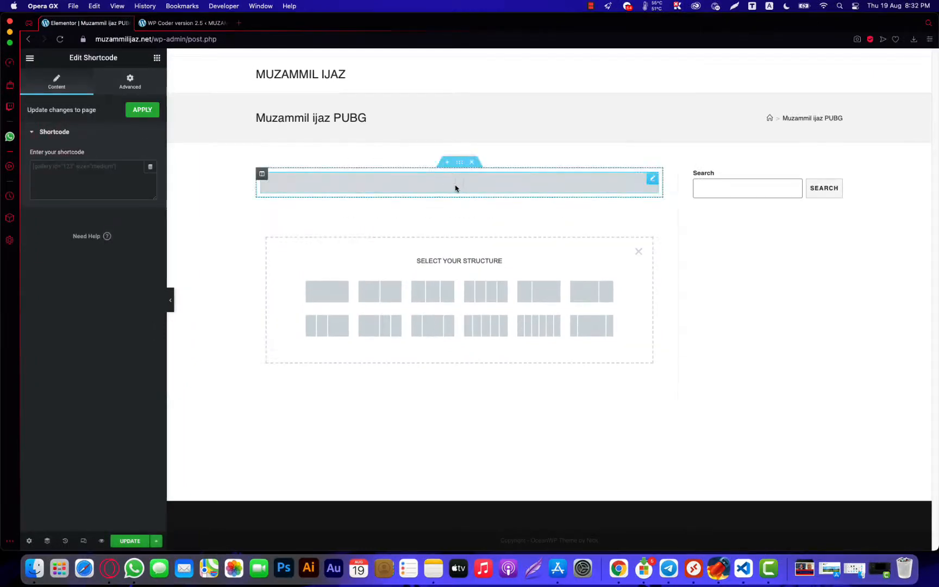
pyautogui.click(464, 187)
pyautogui.click(85, 164)
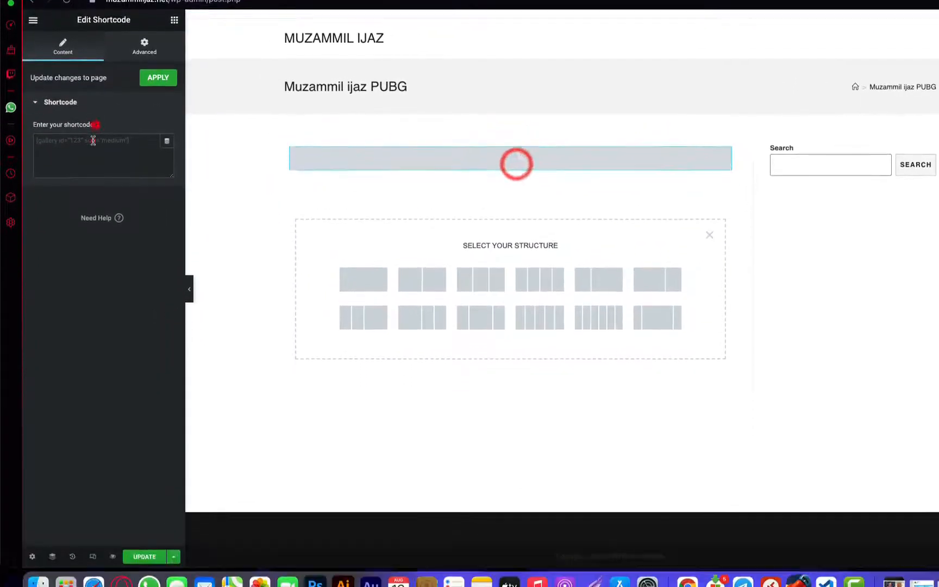
pyautogui.click(93, 141)
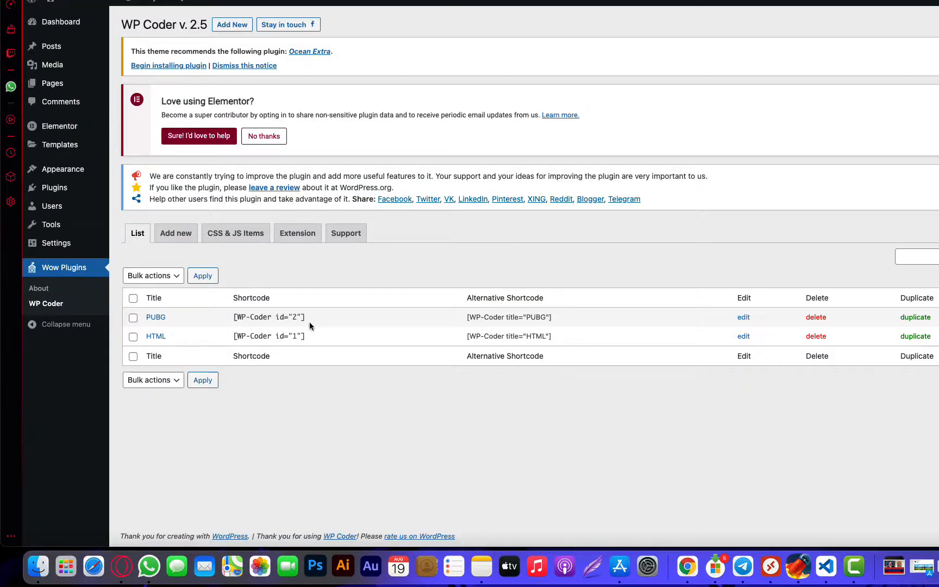
# - Paste [WP-Coder id="2"] from WP Coder into the Shortcode widget and update the page
pyautogui.moveTo(236, 320); pyautogui.dragTo(232, 318)
pyautogui.press('super+c')
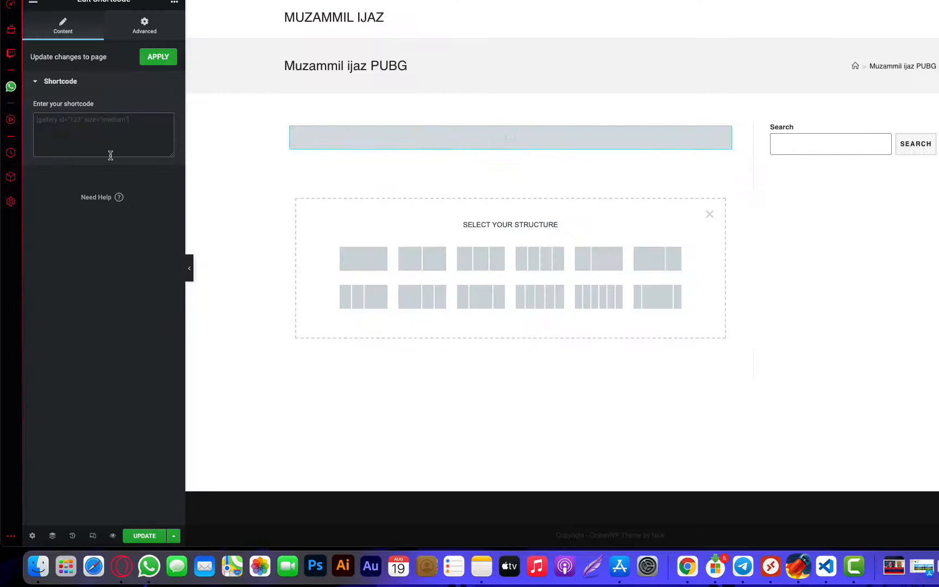
pyautogui.click(107, 132)
pyautogui.press('super+v')
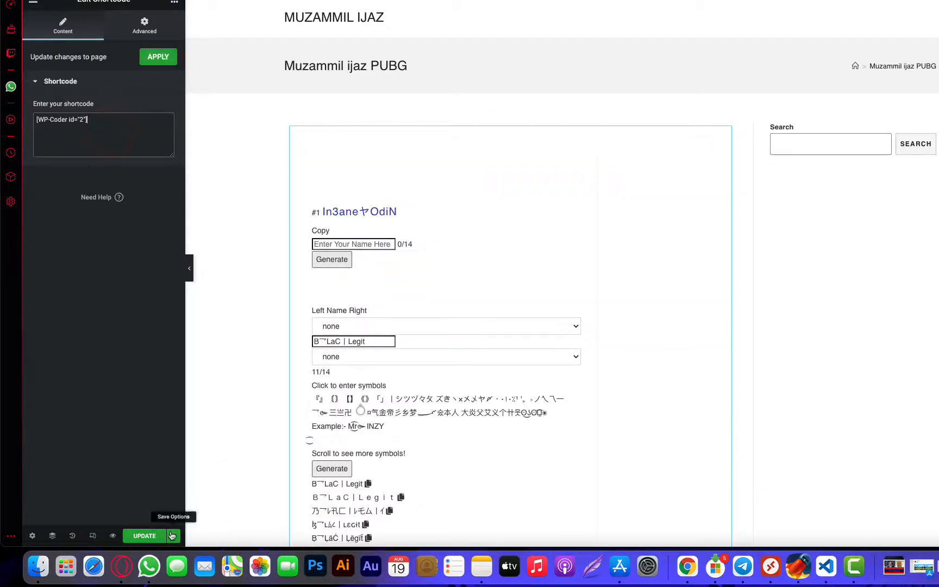
pyautogui.click(152, 535)
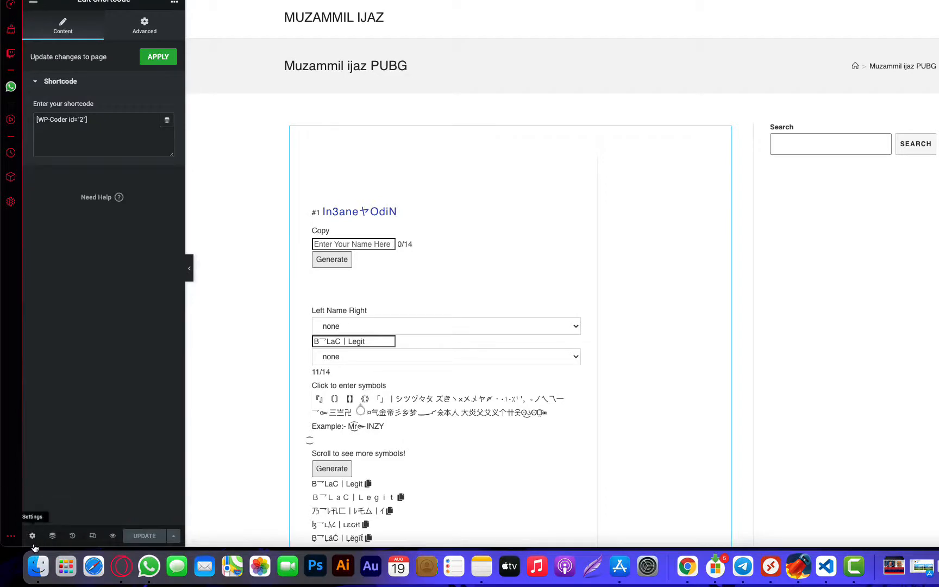
# - Open the published page from View Page in a new tab, review both generators, and return to Elementor
pyautogui.click(33, 1)
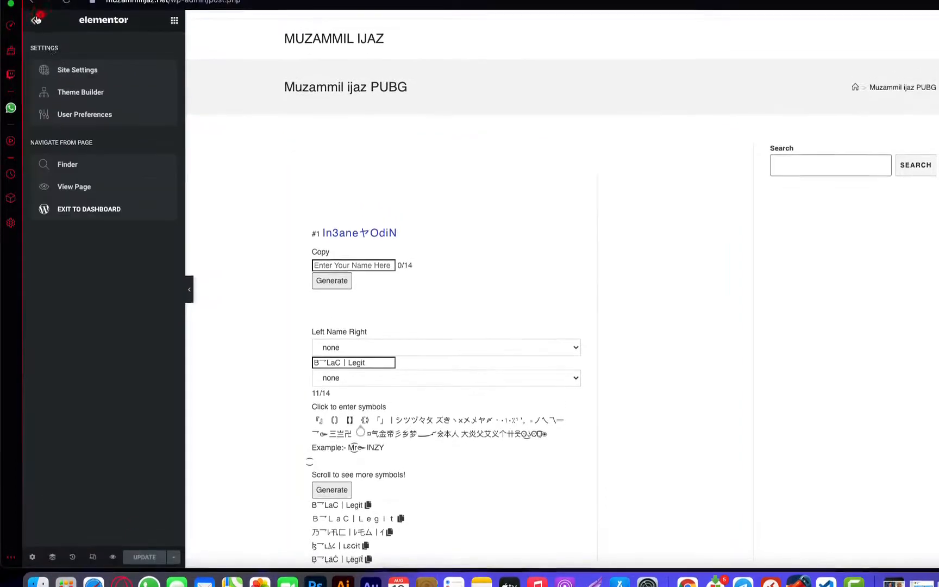
pyautogui.rightClick(90, 173)
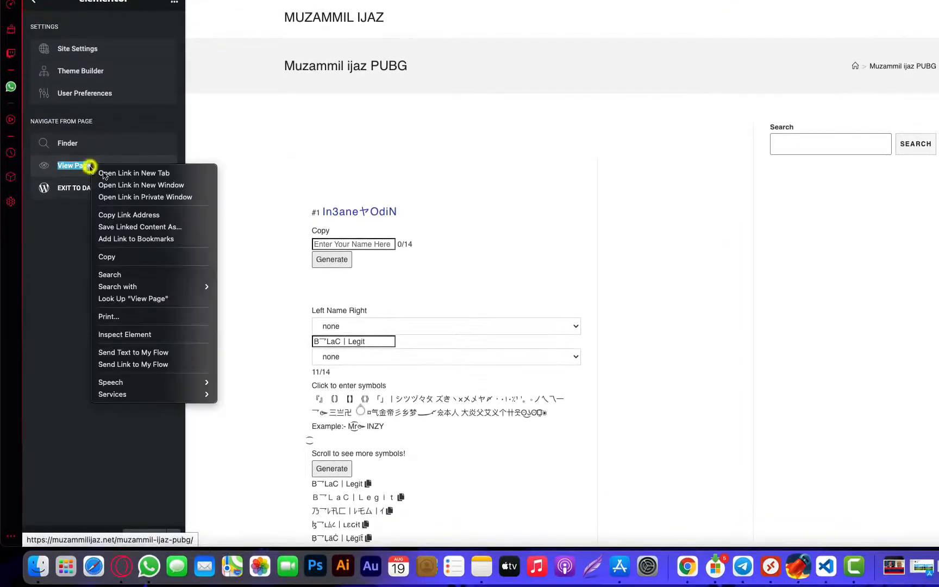
pyautogui.click(136, 174)
pyautogui.click(347, 1)
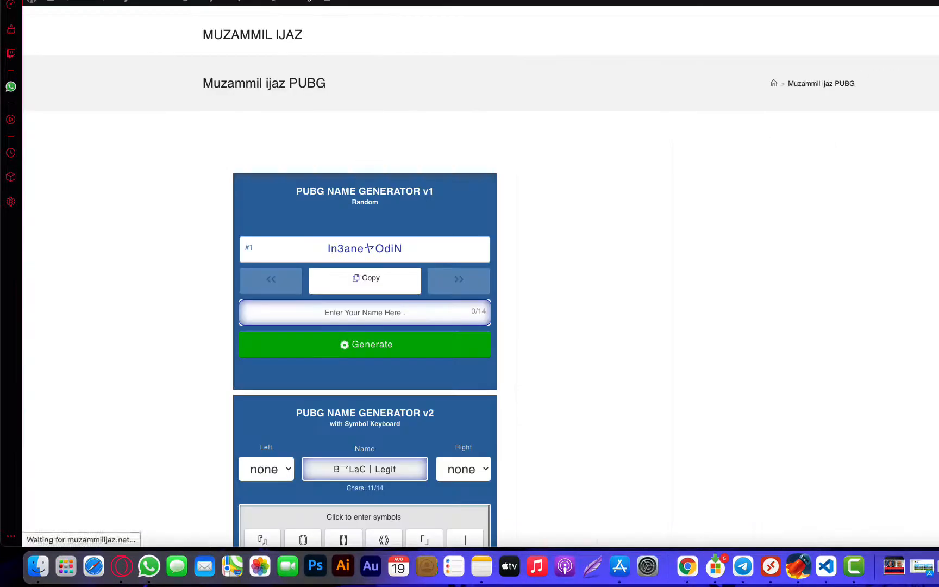
pyautogui.scroll(-9, 518, 333)
pyautogui.scroll(-5, 496, 484)
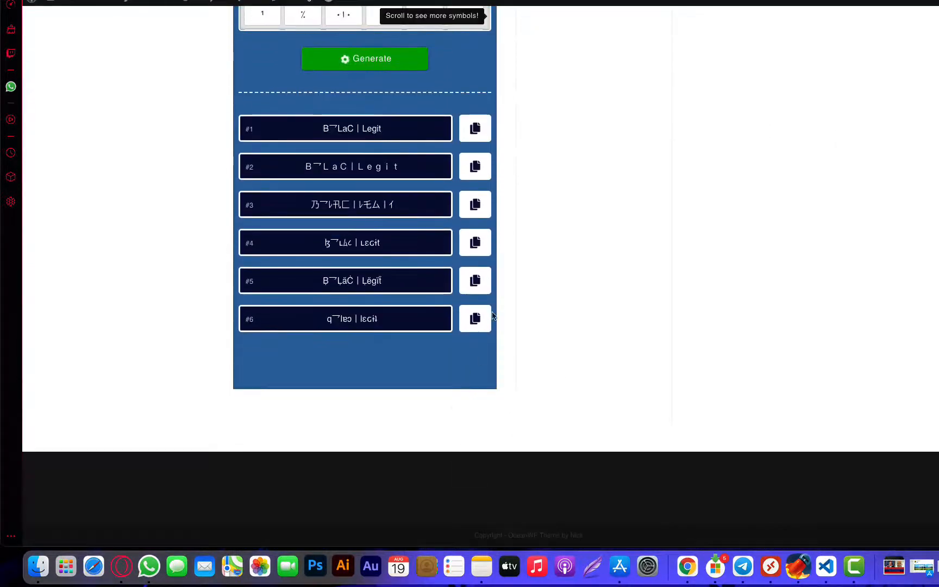
pyautogui.scroll(1, 402, 259)
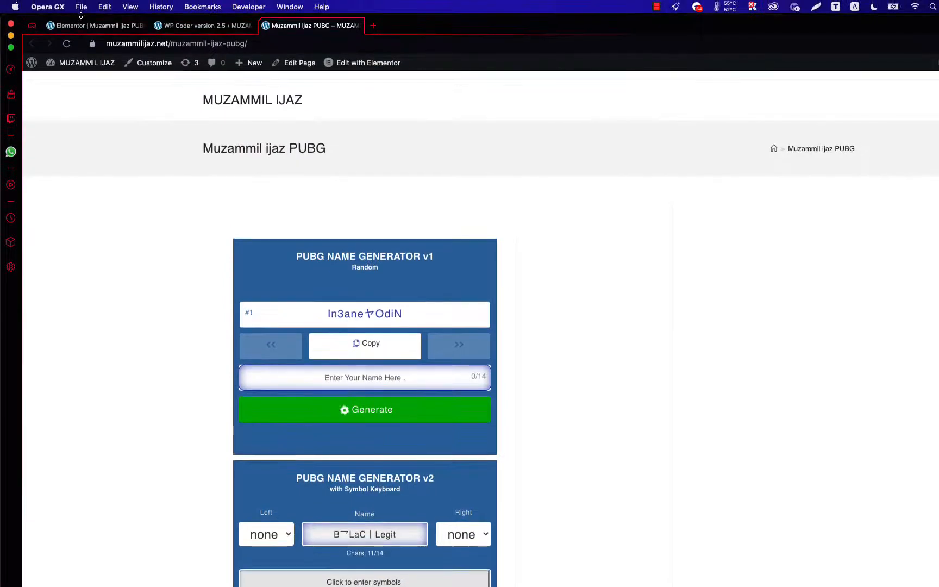
pyautogui.click(85, 27)
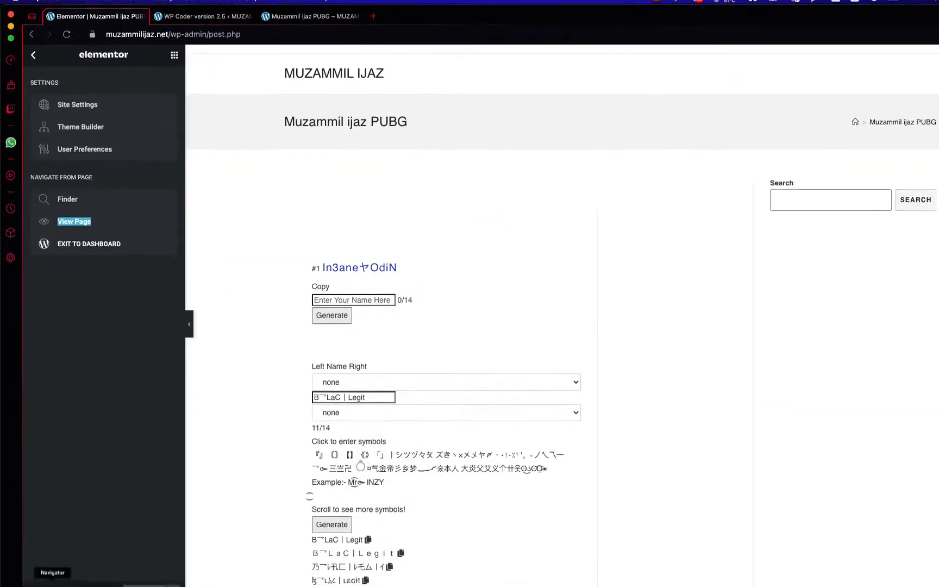
# - Set the PUBG page layout to Elementor Full Width and update the page
pyautogui.click(34, 537)
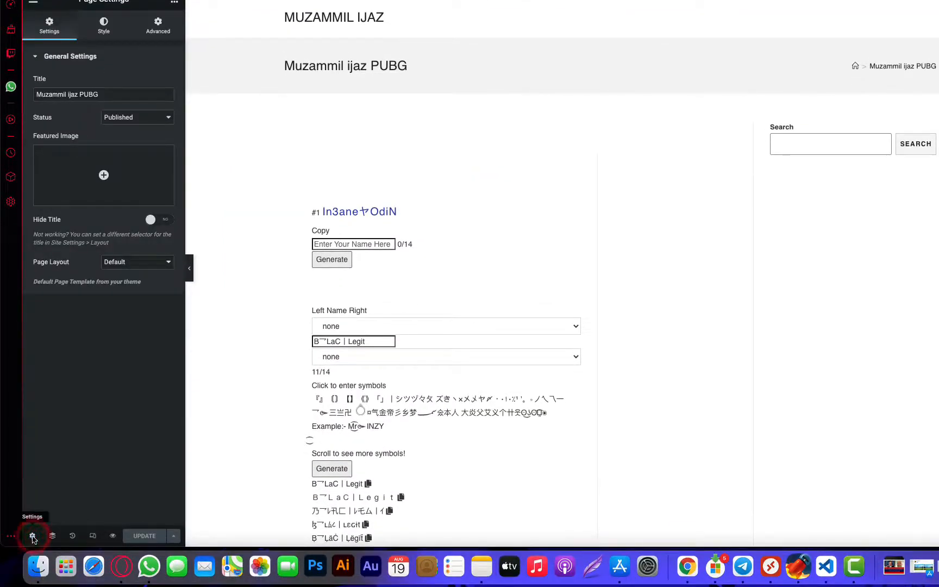
pyautogui.click(139, 262)
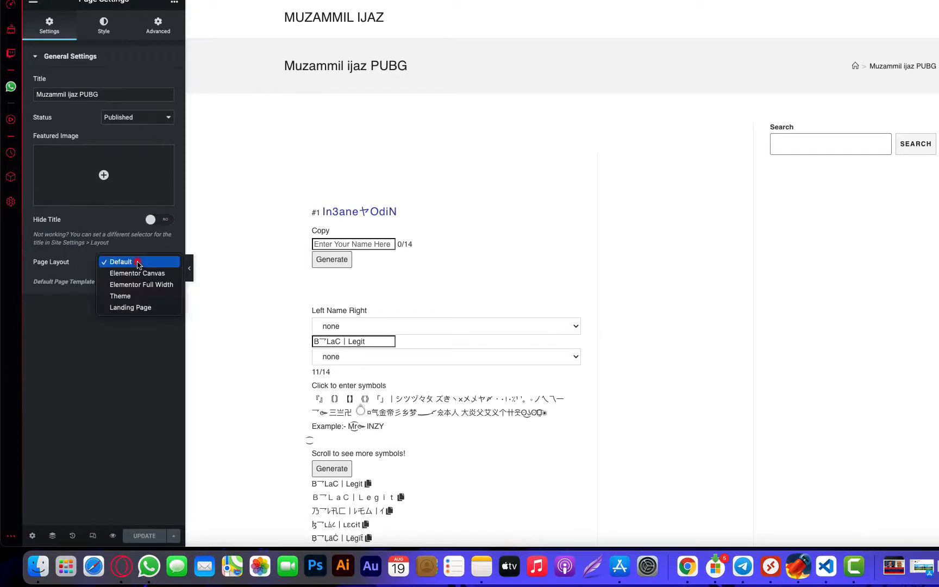
pyautogui.click(154, 287)
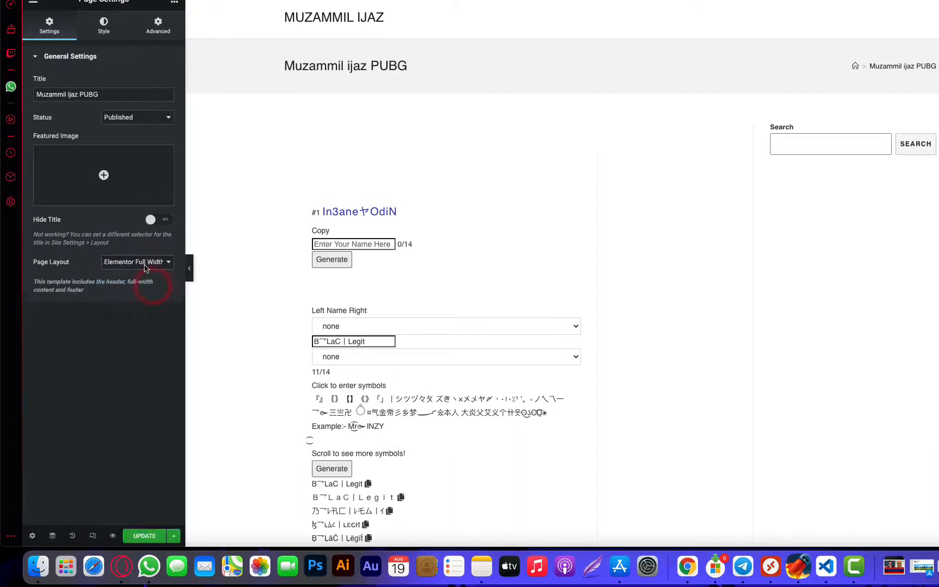
pyautogui.click(152, 535)
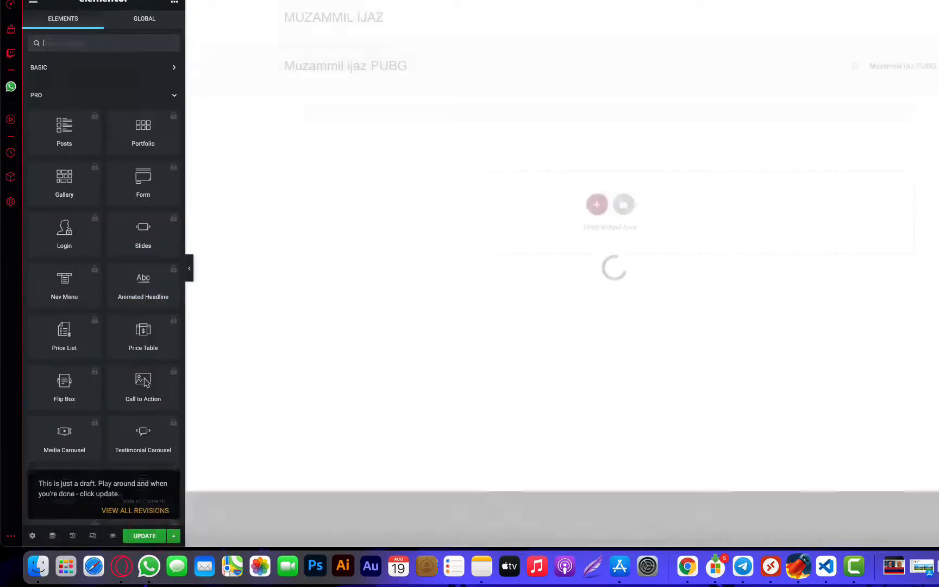
# - Review the wider full-width name generator on the live page tab
pyautogui.click(108, 1)
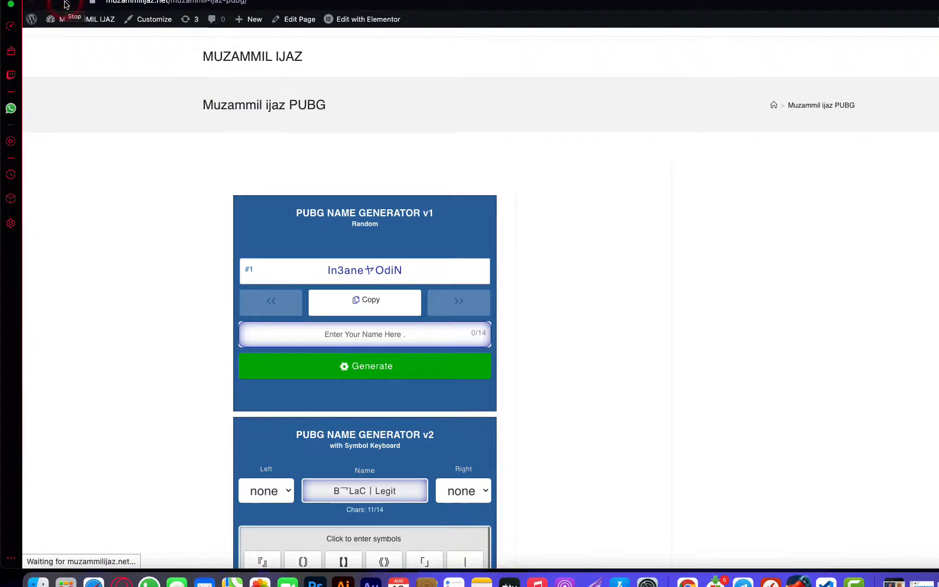
pyautogui.click(185, 19)
pyautogui.click(111, 19)
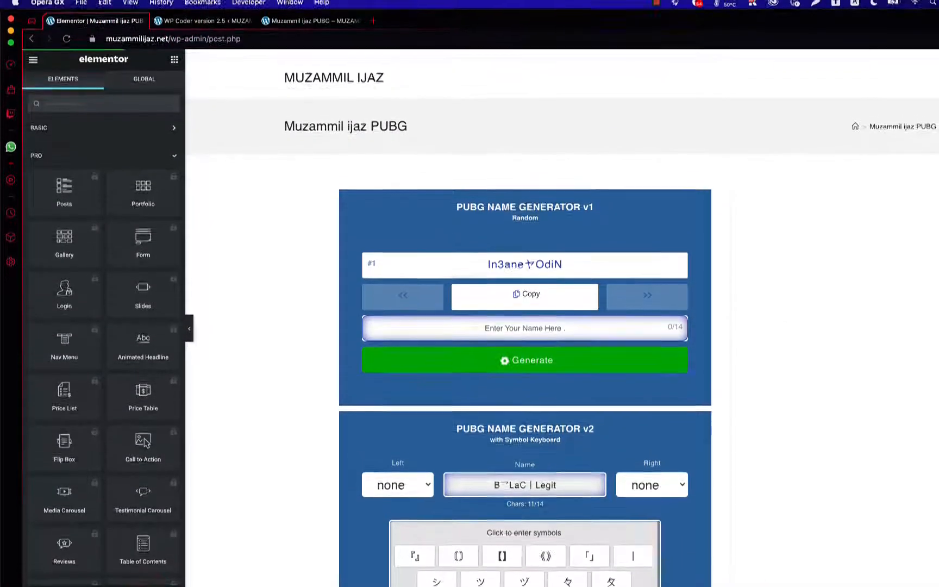
pyautogui.click(313, 21)
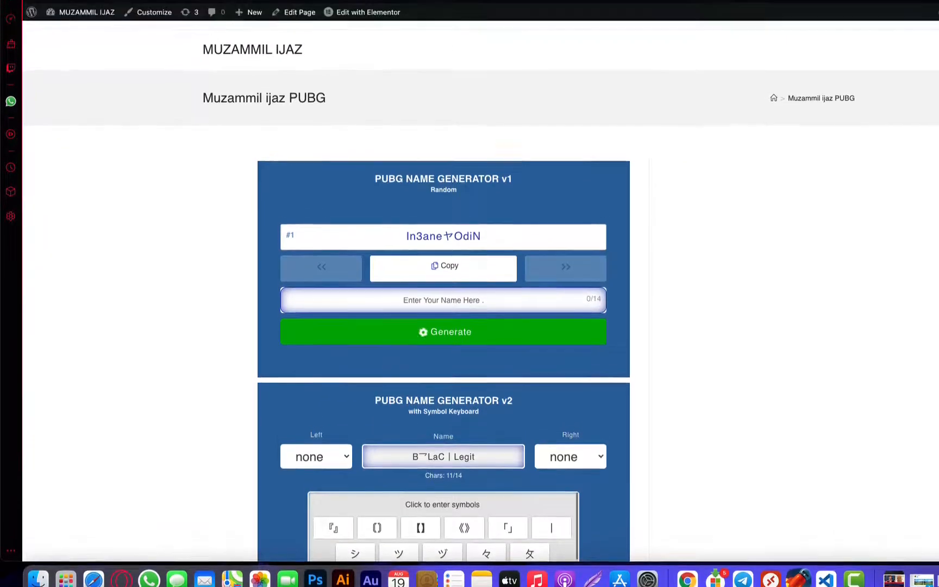
pyautogui.scroll(-10, 639, 399)
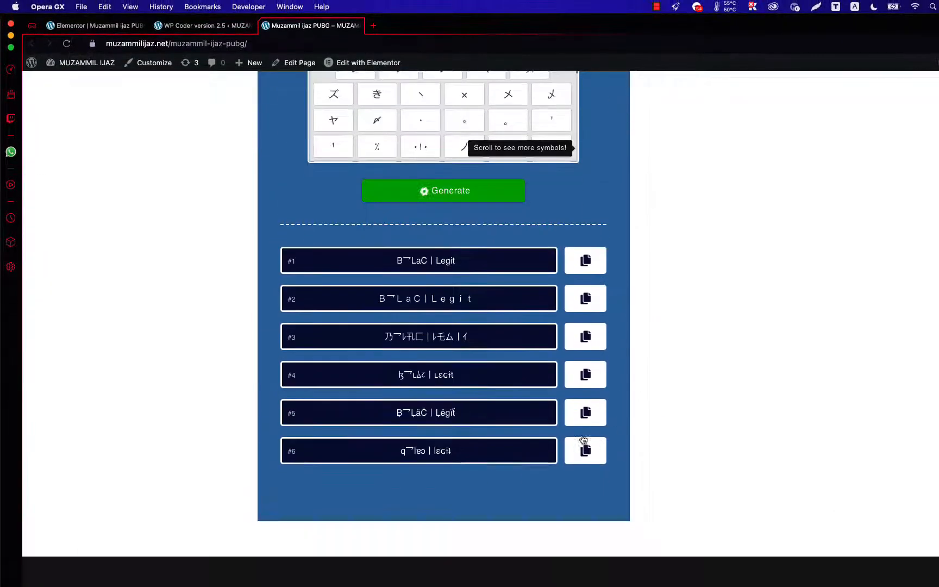
pyautogui.scroll(10, 576, 426)
pyautogui.scroll(-5, 488, 413)
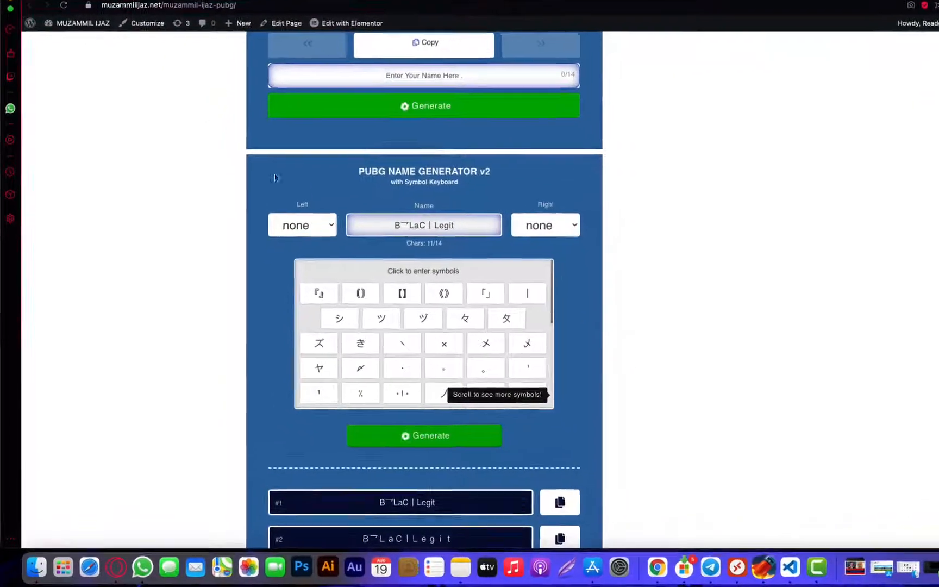
pyautogui.scroll(5, 205, 135)
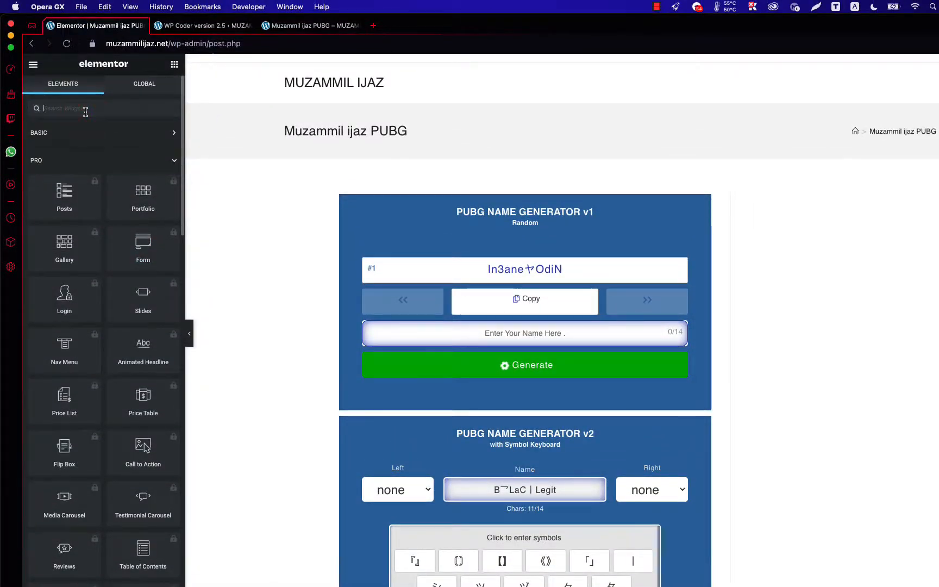
# - Add a Text Editor block at the page top and replace its placeholder text with 'ADS HERE'
pyautogui.write('Te')
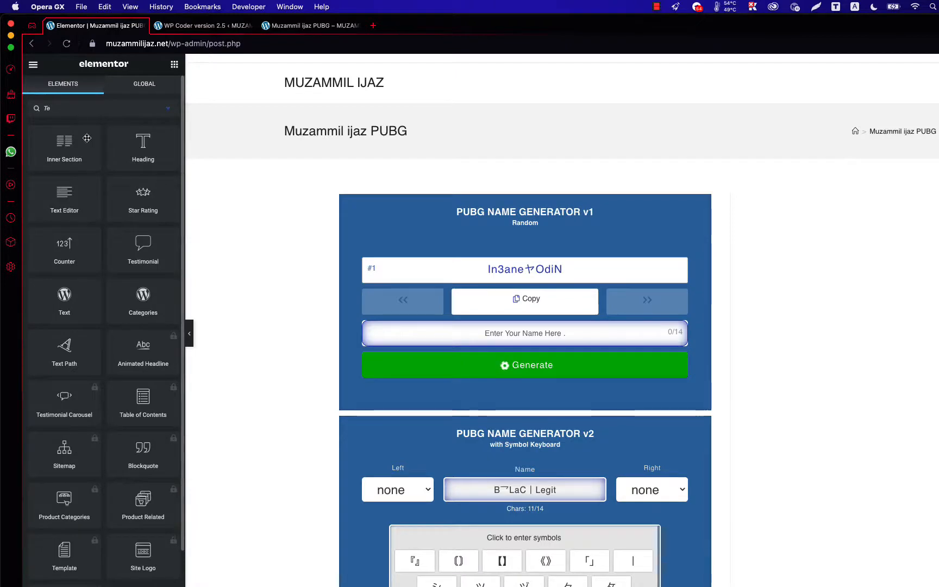
pyautogui.moveTo(71, 202); pyautogui.dragTo(446, 152)
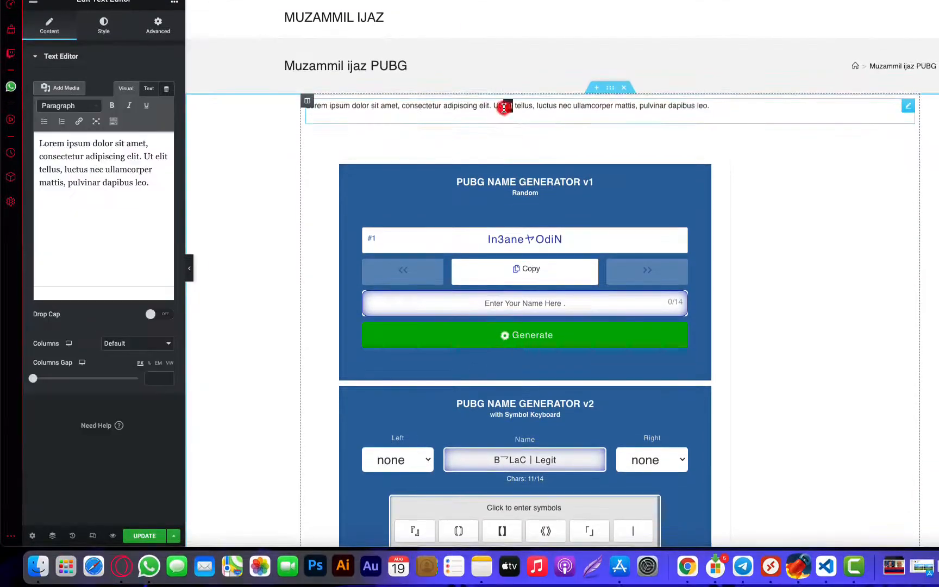
pyautogui.tripleClick(504, 107)
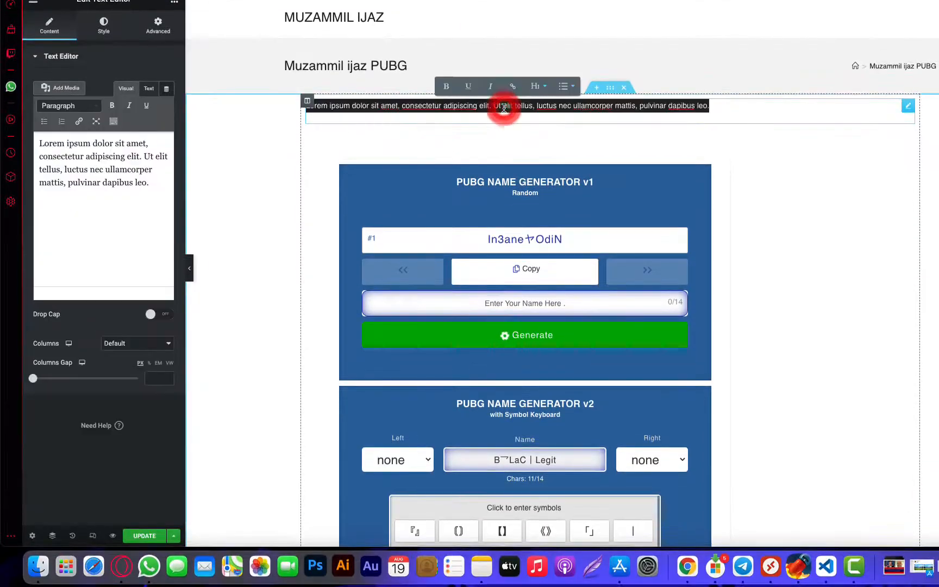
pyautogui.write('P')
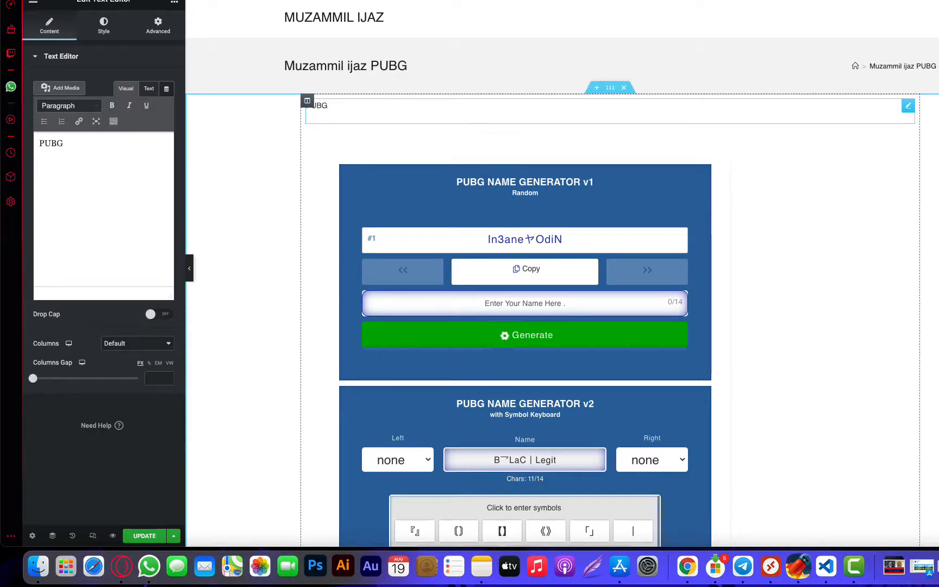
pyautogui.press('BackSpace')
# - Format the 'ADS HERE' text as Heading 1
pyautogui.scroll(-4, 503, 111)
pyautogui.scroll(4, 504, 111)
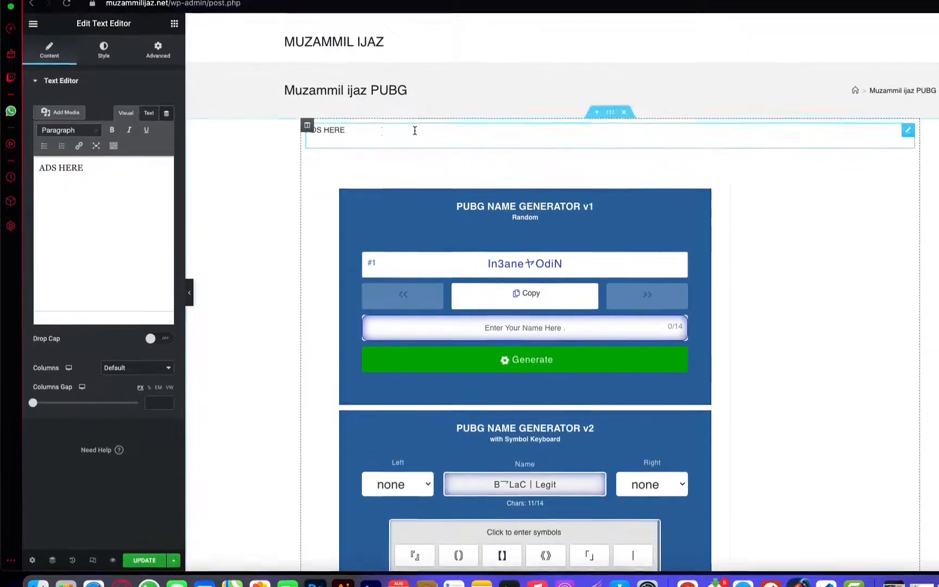
pyautogui.click(415, 131)
pyautogui.click(81, 172)
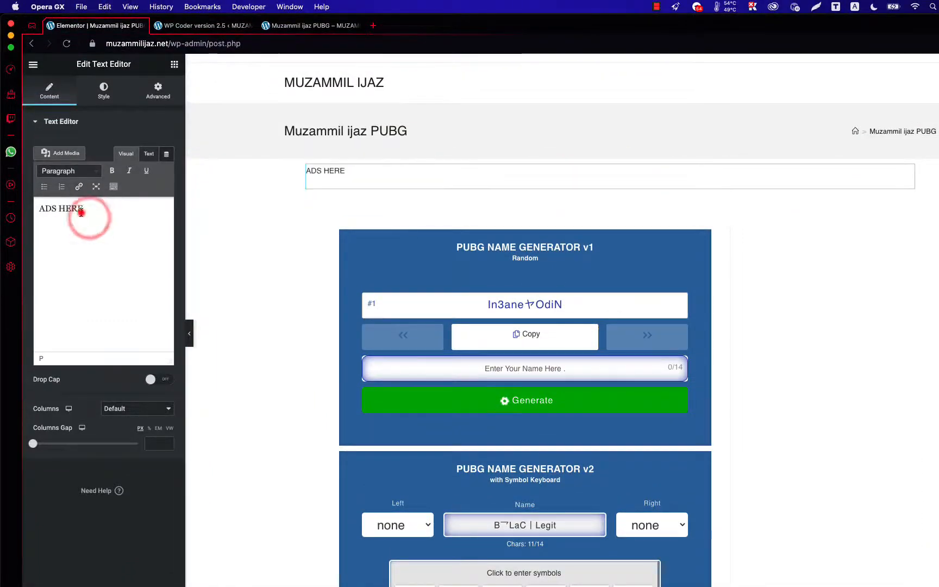
pyautogui.tripleClick(81, 212)
pyautogui.click(69, 171)
pyautogui.click(83, 228)
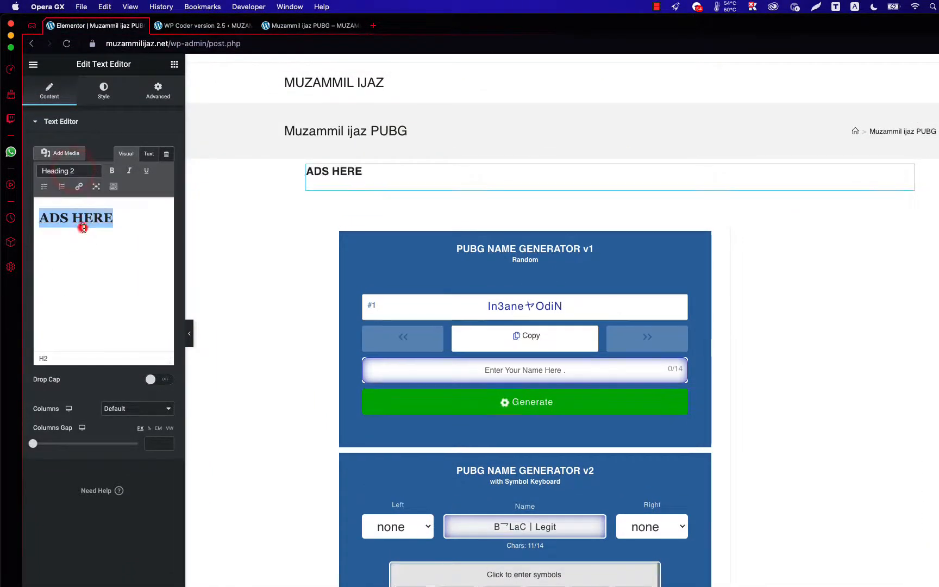
pyautogui.click(69, 170)
pyautogui.click(77, 206)
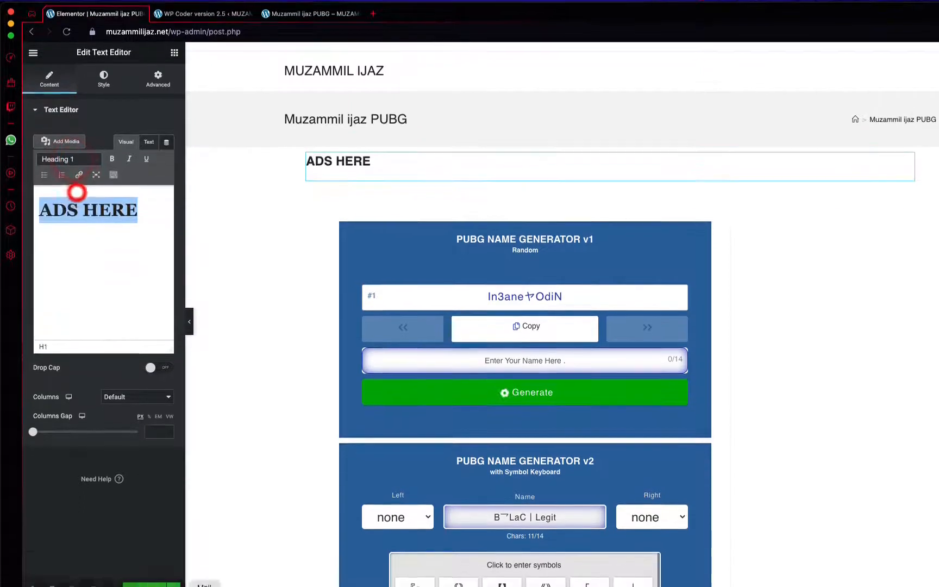
# - Save the page and reload the live page to show the new heading
pyautogui.click(142, 586)
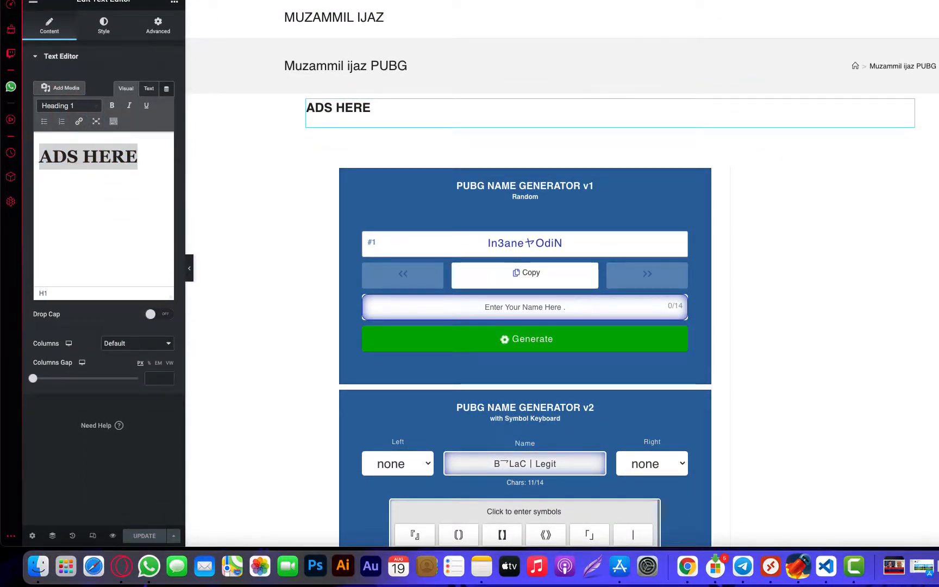
pyautogui.click(130, 1)
pyautogui.click(66, 3)
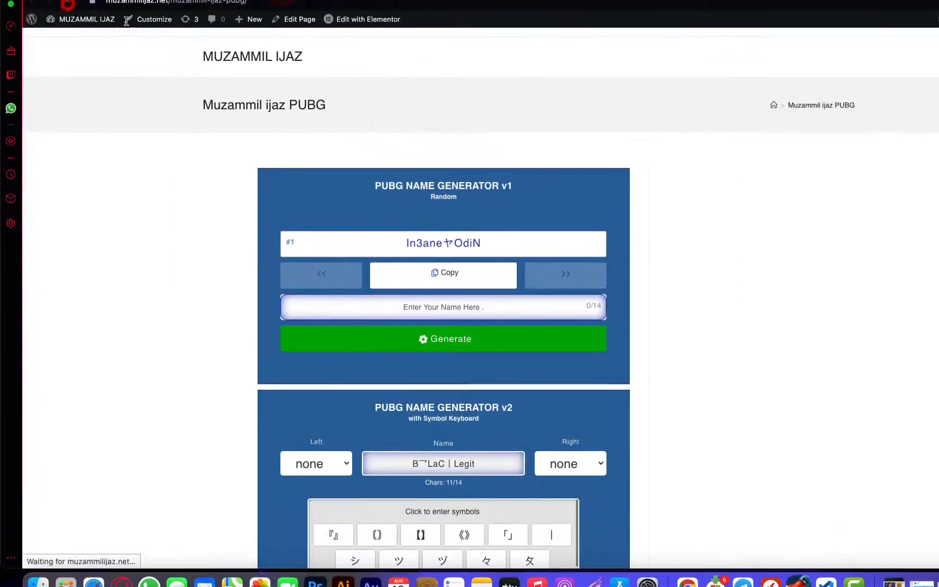
# - Scroll the reloaded live page to confirm 'ADS HERE' appears above the PUBG name generator
pyautogui.scroll(-10, 426, 299)
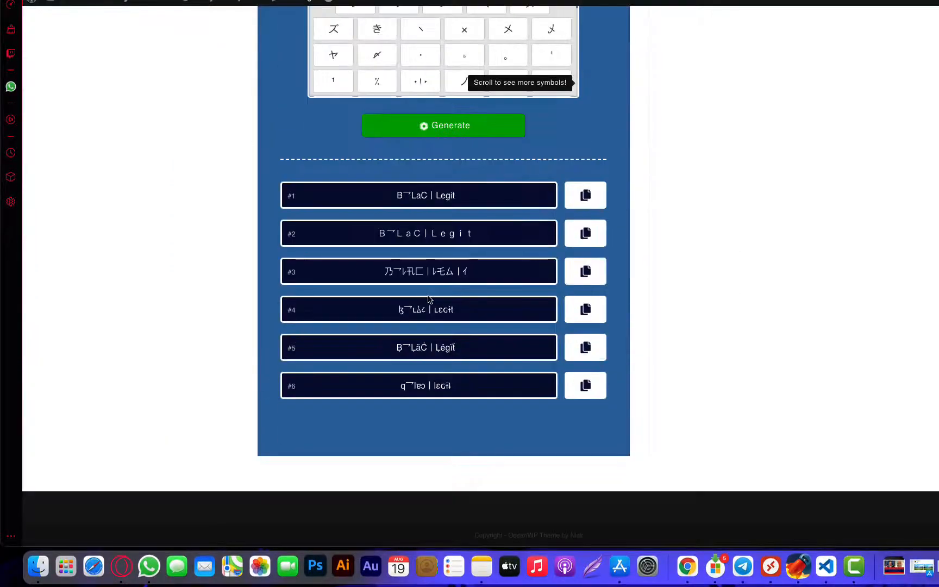
pyautogui.scroll(10, 466, 276)
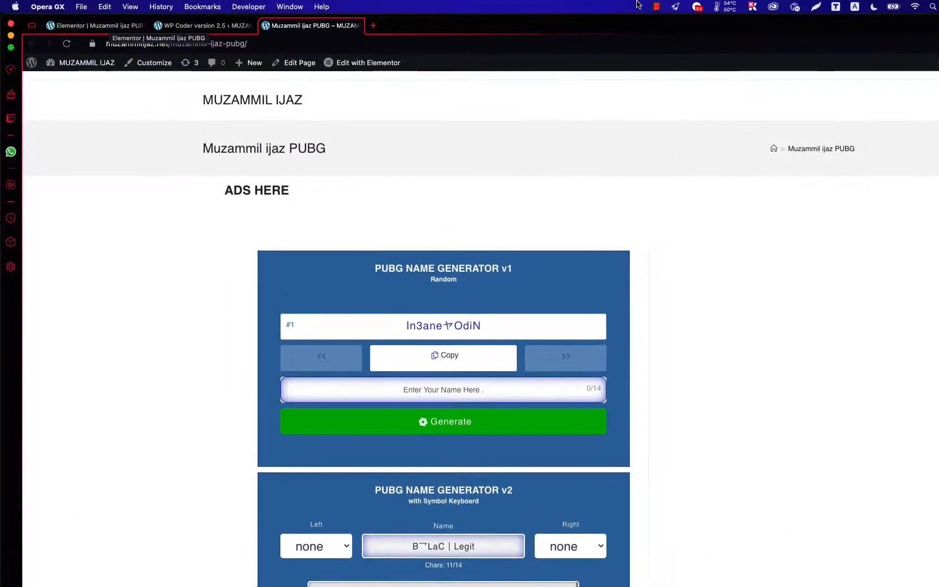
pyautogui.click(657, 7)
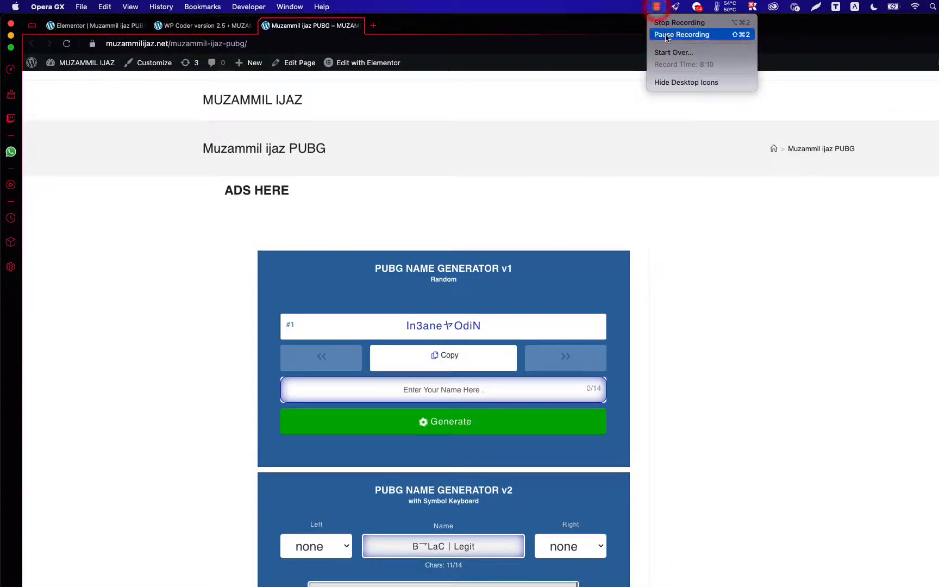